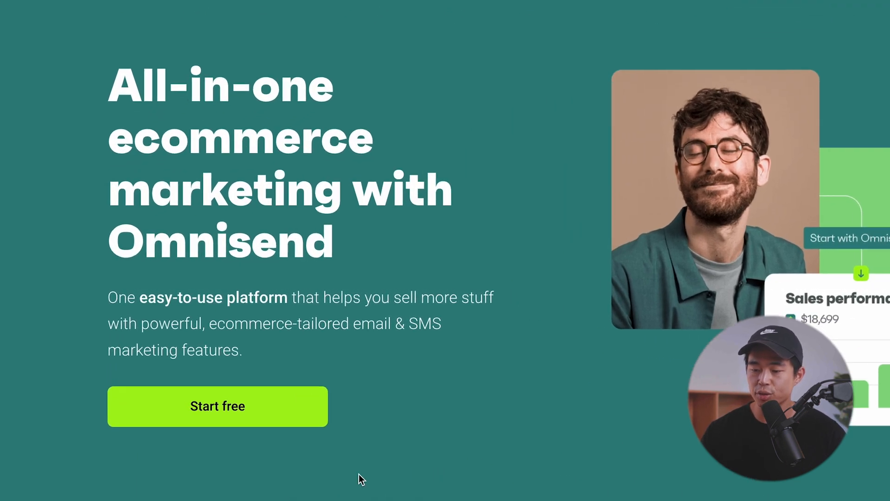
Start a free Omnisend account by signing up with email, and verify the address from the registration message
click(244, 420)
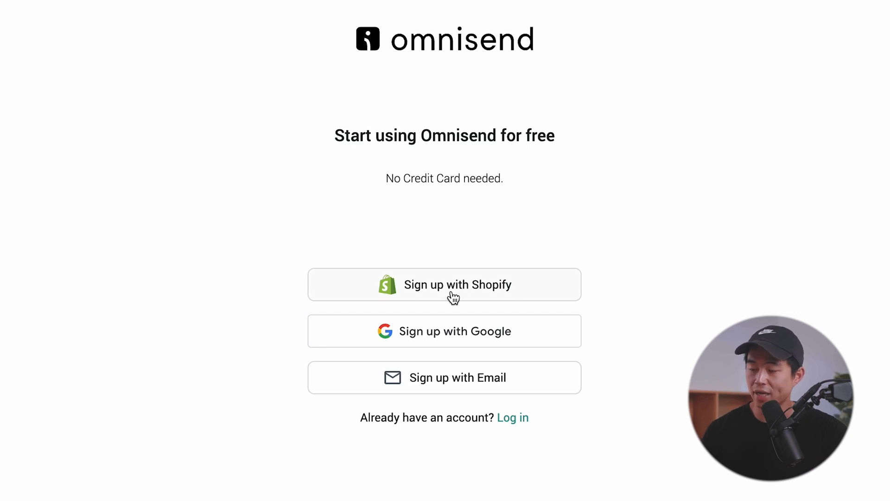
click(556, 384)
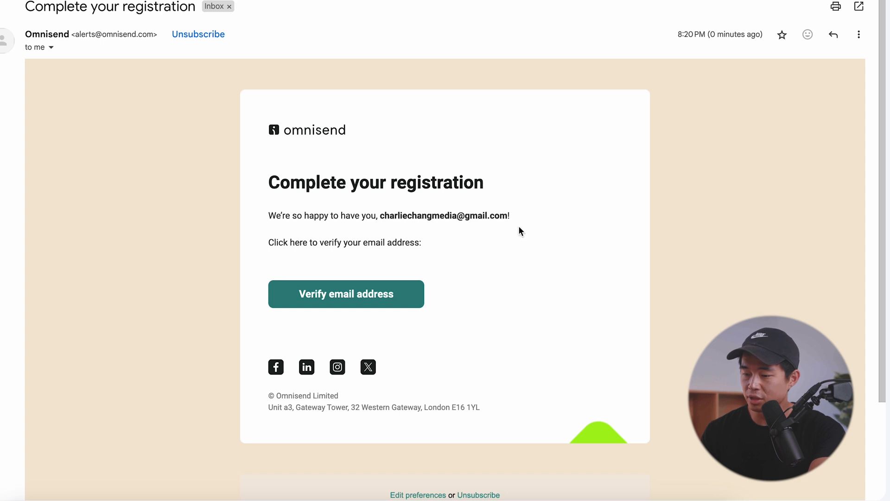
click(369, 299)
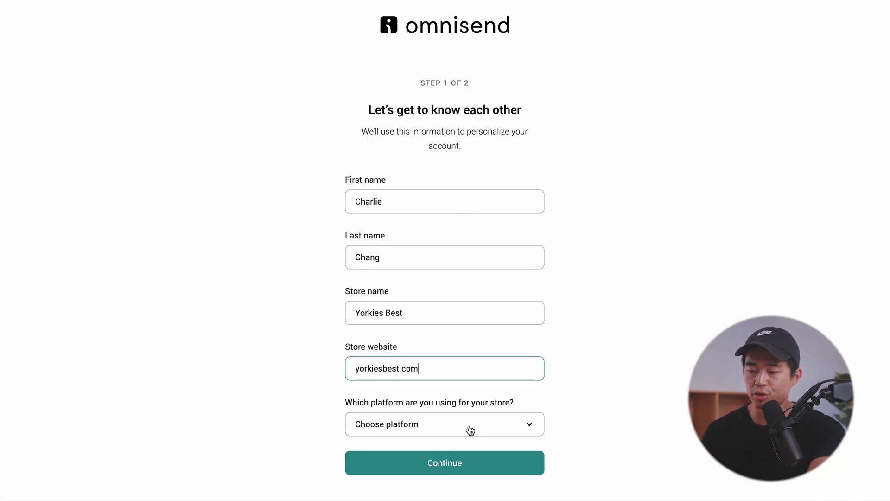
Submit the store profile with WooCommerce as platform and None as current email software, and start connecting a WooCommerce store
click(471, 430)
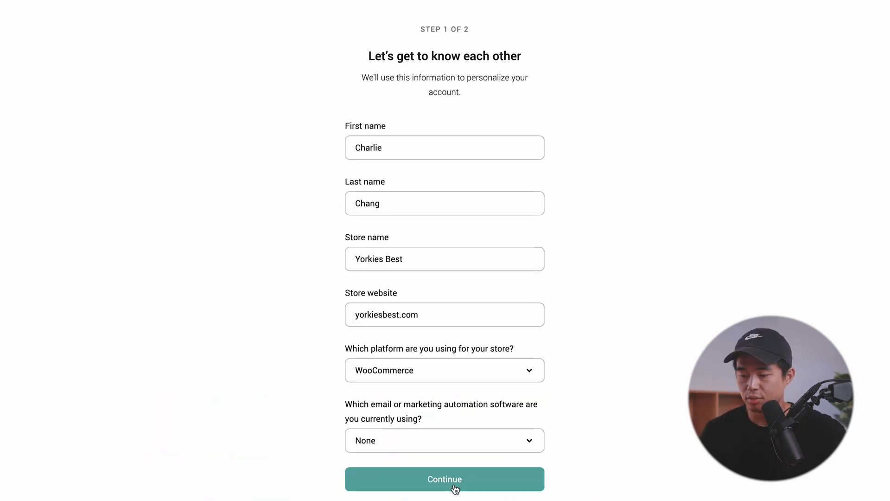
click(445, 479)
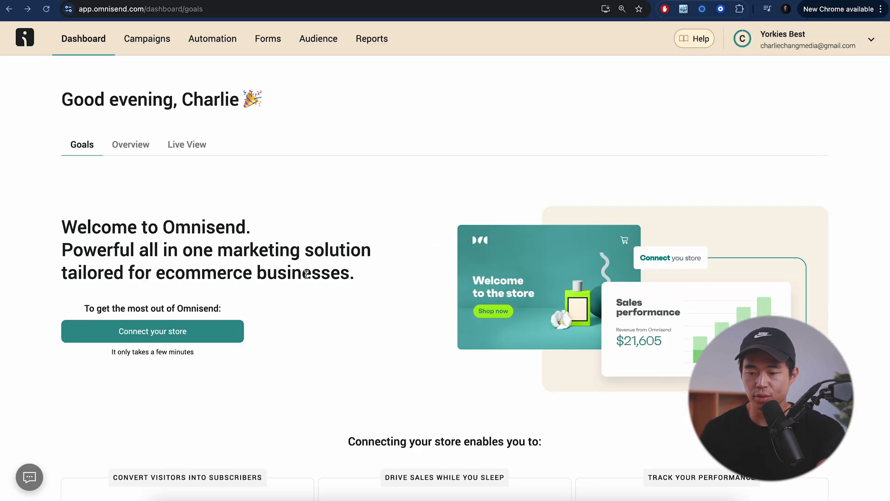
click(181, 350)
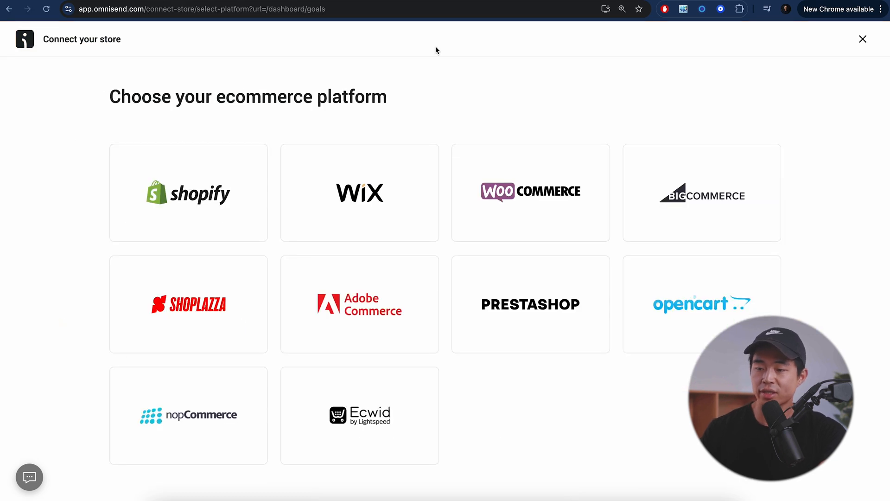
click(545, 215)
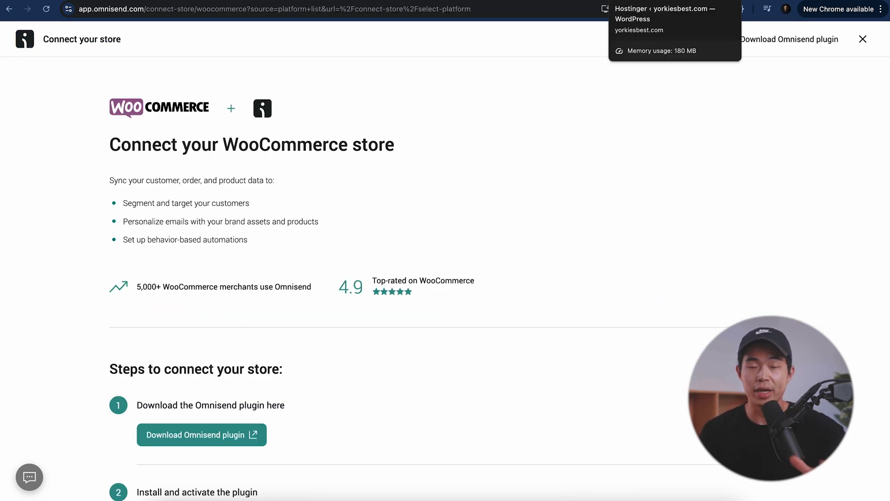
In the store's WordPress admin, install the Omnisend for WooCommerce plugin and connect it to the existing Omnisend account
click(650, 0)
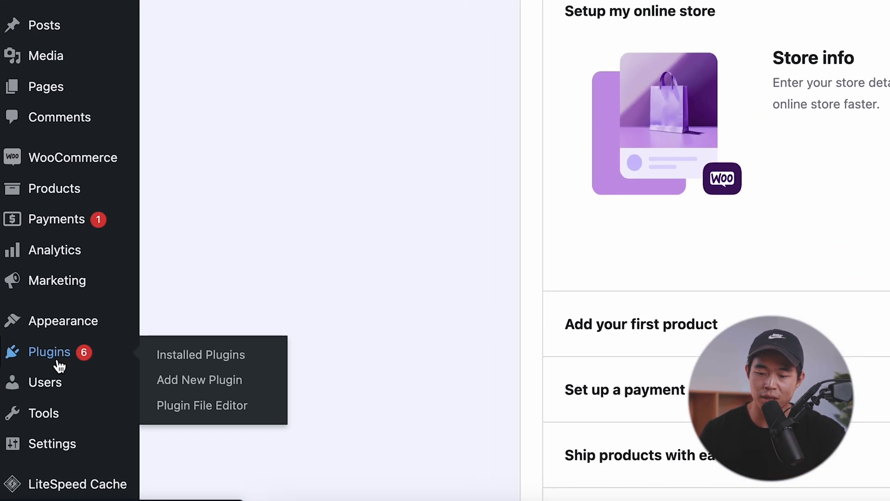
click(39, 388)
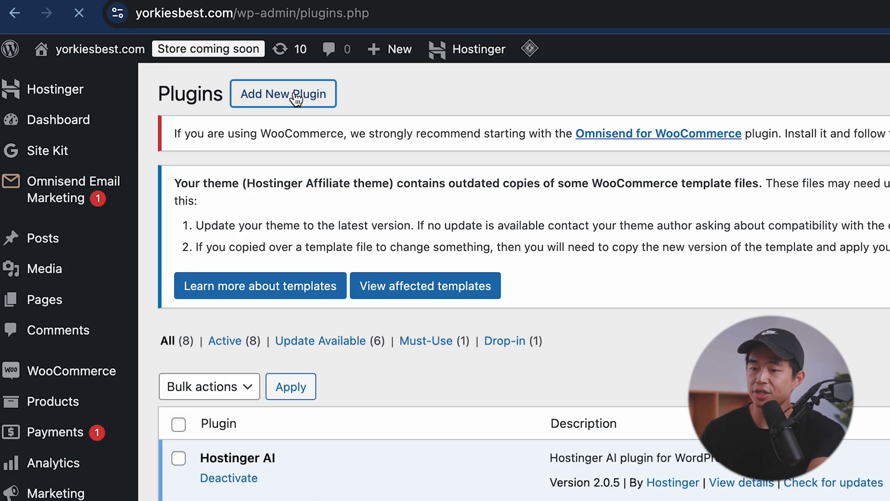
click(284, 94)
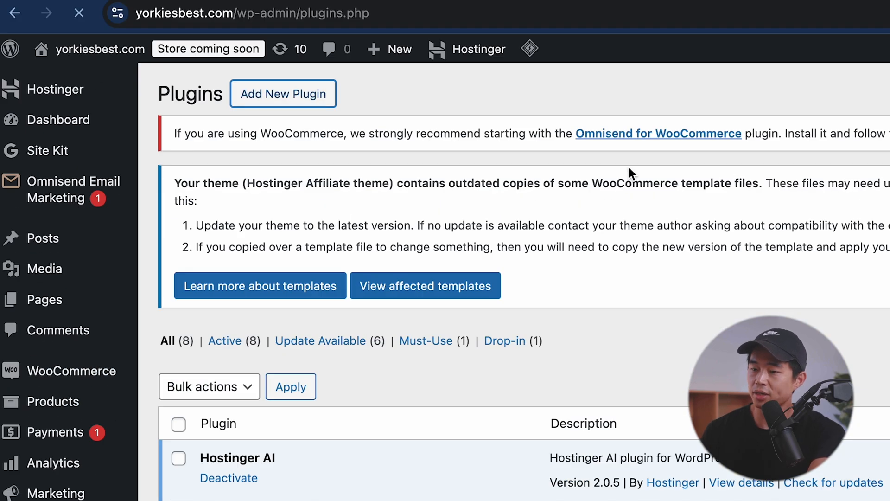
text(omnis)
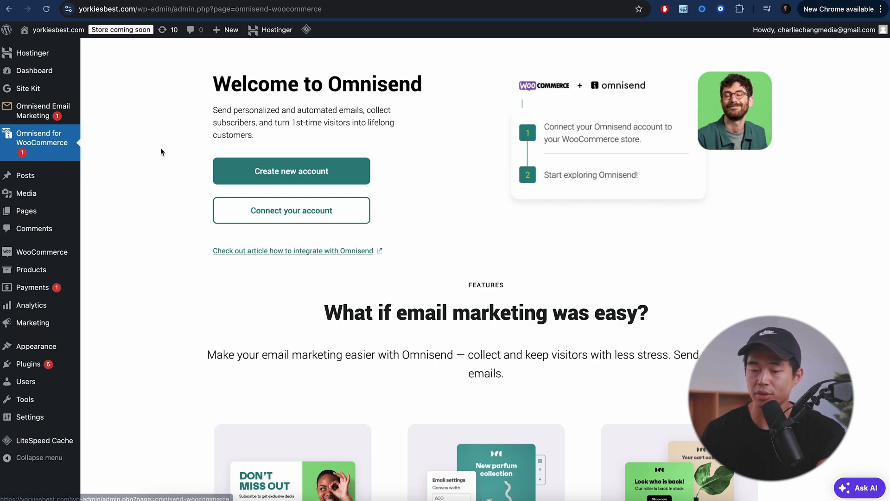
click(298, 214)
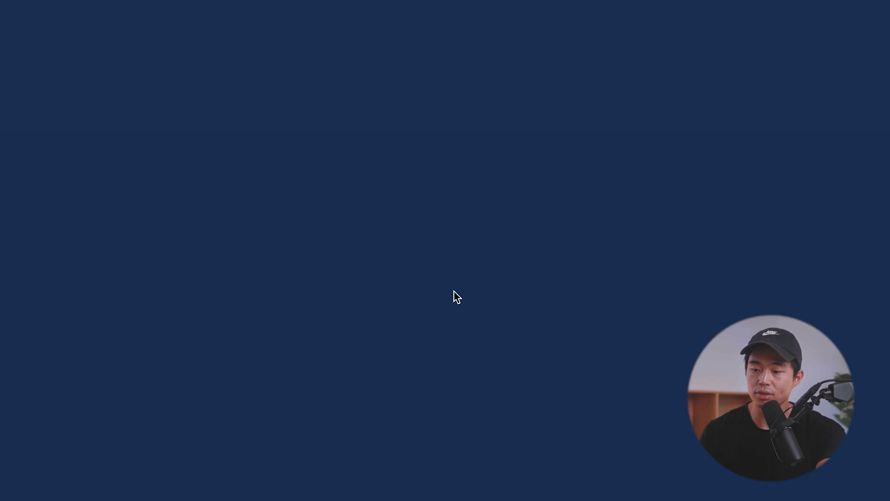
click(551, 399)
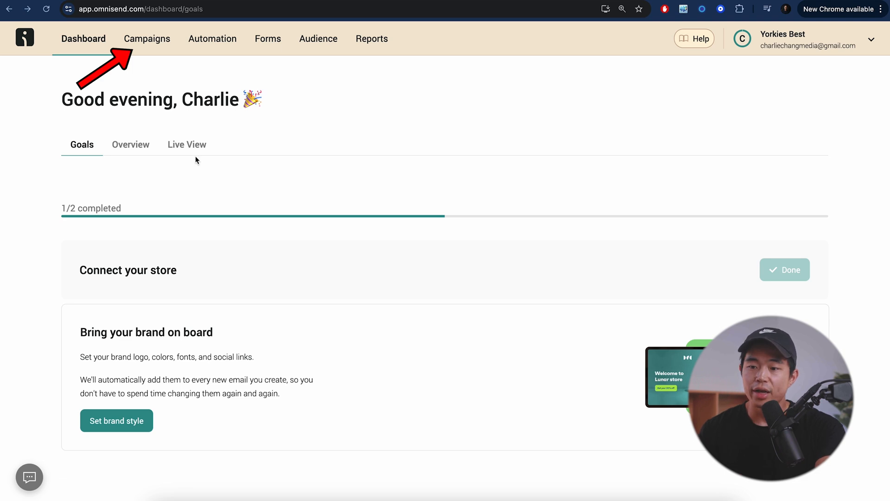
Look through the Campaigns, Automation and Forms pages of the Omnisend account
click(152, 51)
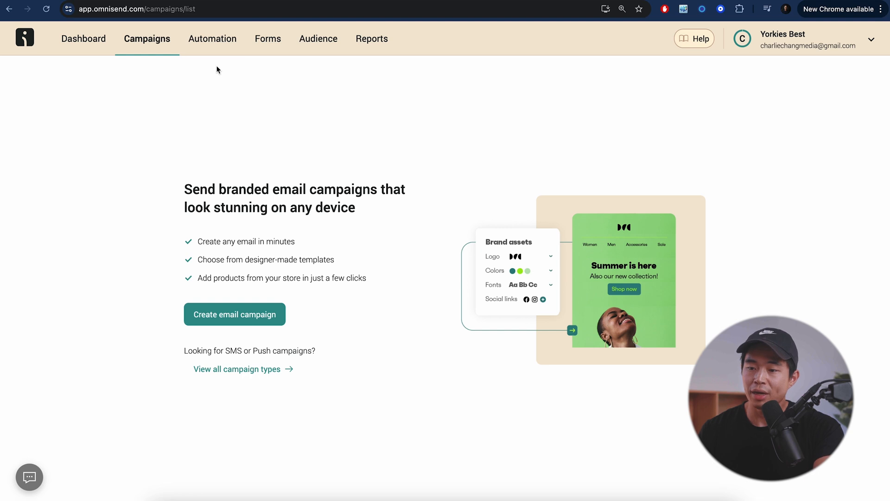
click(227, 49)
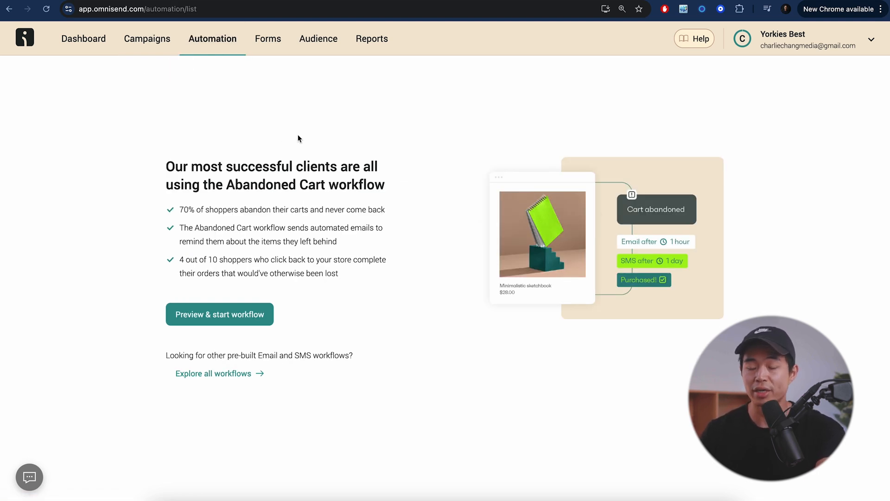
click(268, 38)
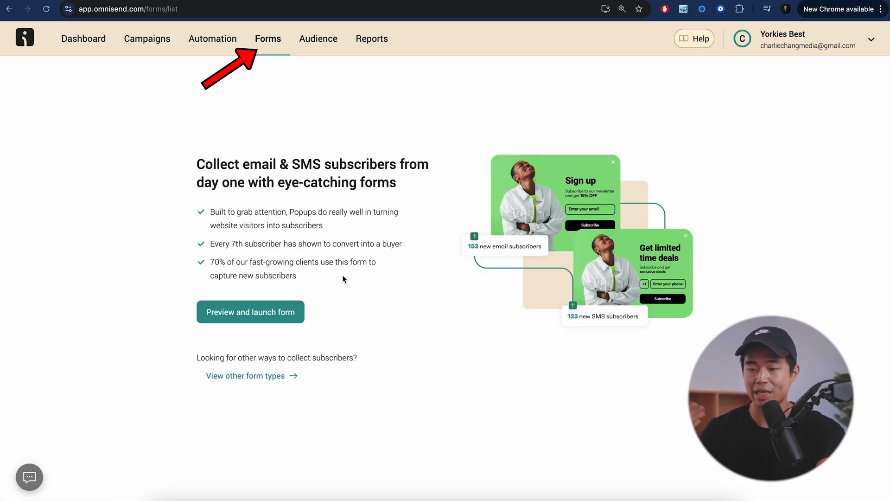
View the audience's contact list, segments, customer breakdown and imports
click(319, 38)
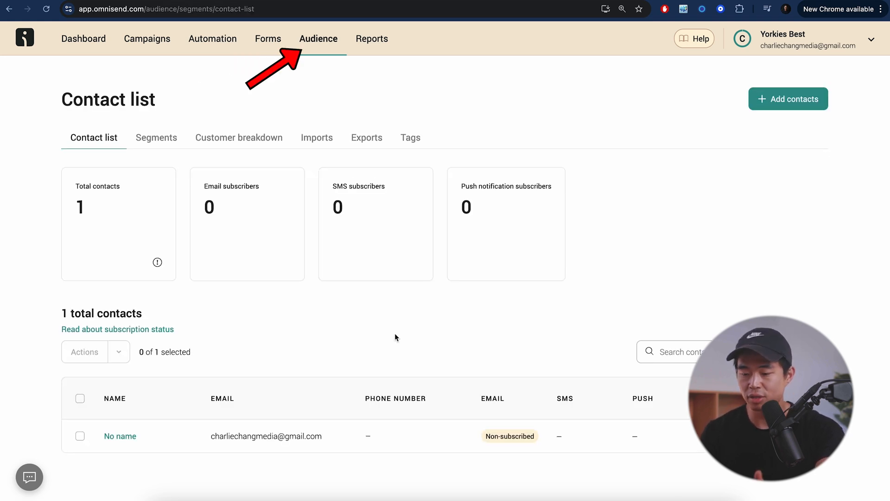
click(153, 142)
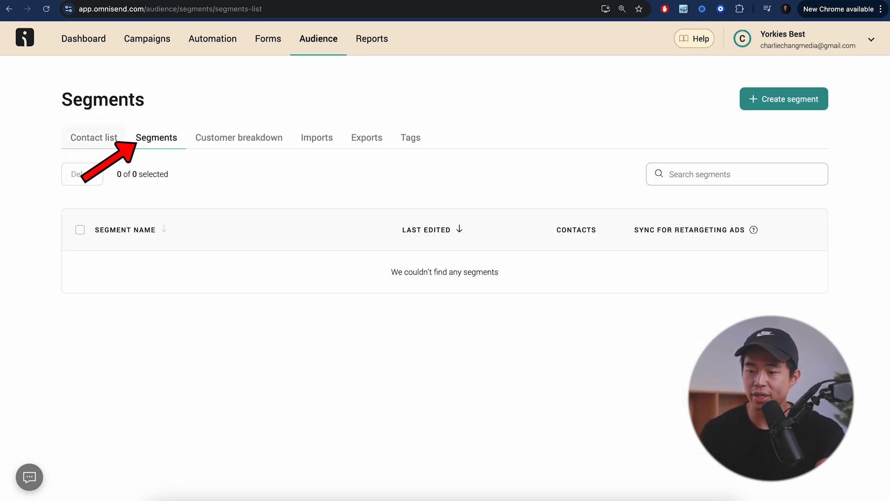
click(238, 140)
click(320, 139)
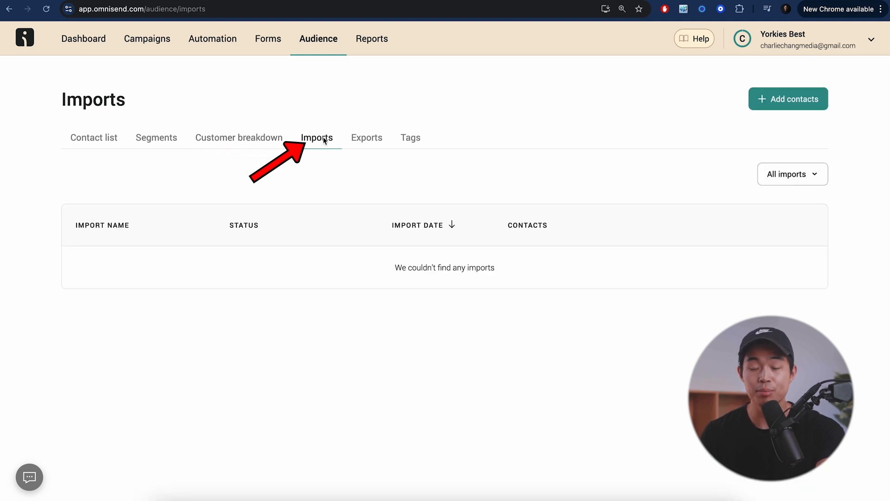
Review the deliverability reports for the email and SMS channels
click(386, 45)
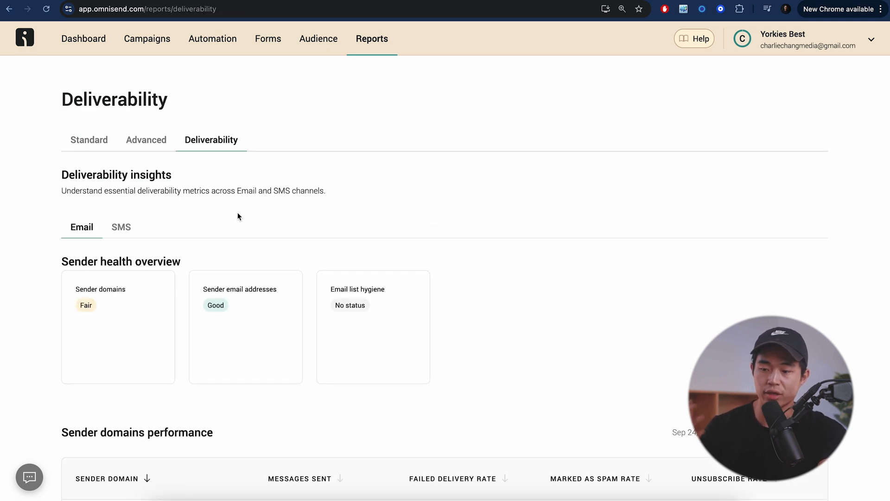
scroll(237, 216, down, 2)
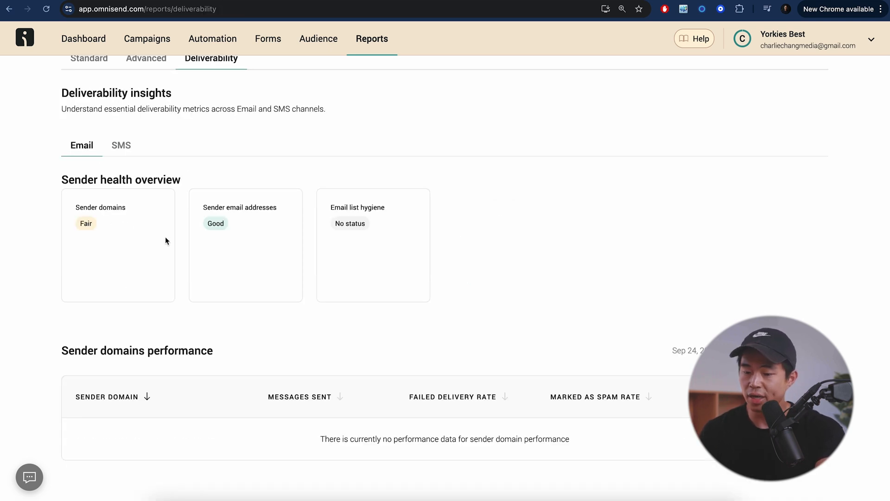
scroll(338, 338, down, 3)
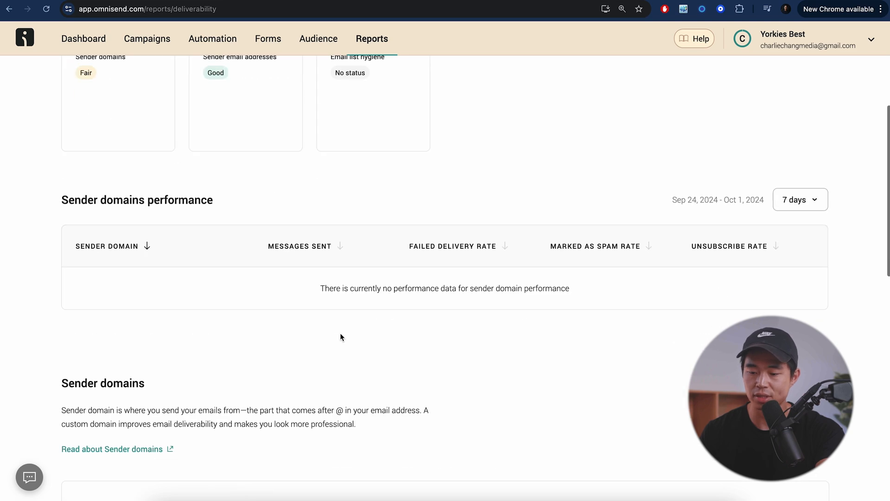
scroll(338, 338, up, 5)
click(123, 228)
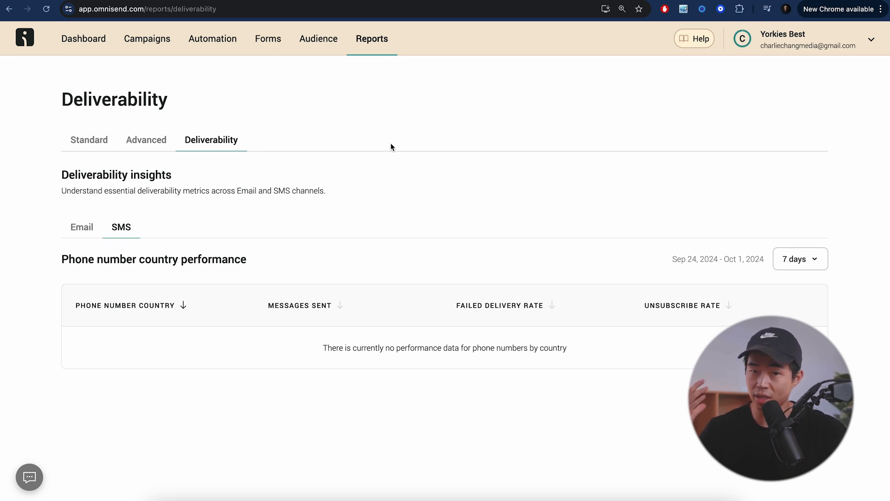
Return to the forms and open the multi-step welcome discount template in the form editor
click(273, 41)
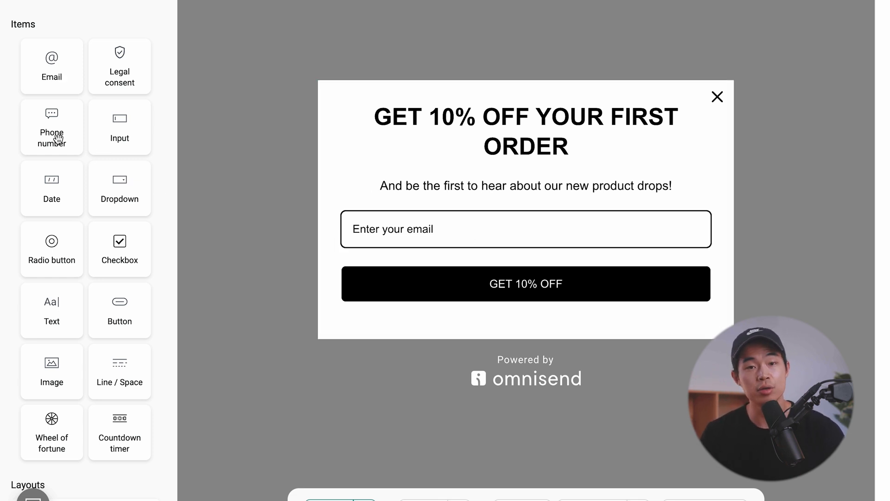
Try adding a phone number field between the email field and the GET 10% OFF button
drag(46, 131, 381, 238)
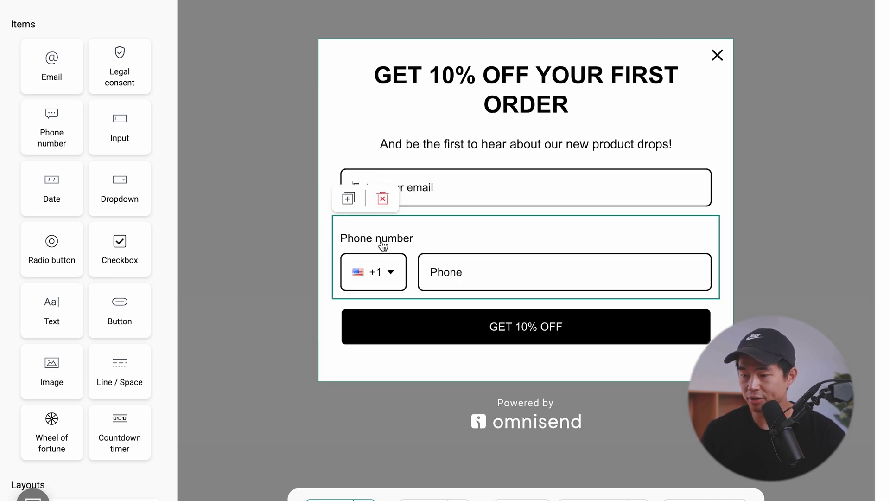
drag(471, 229, 488, 251)
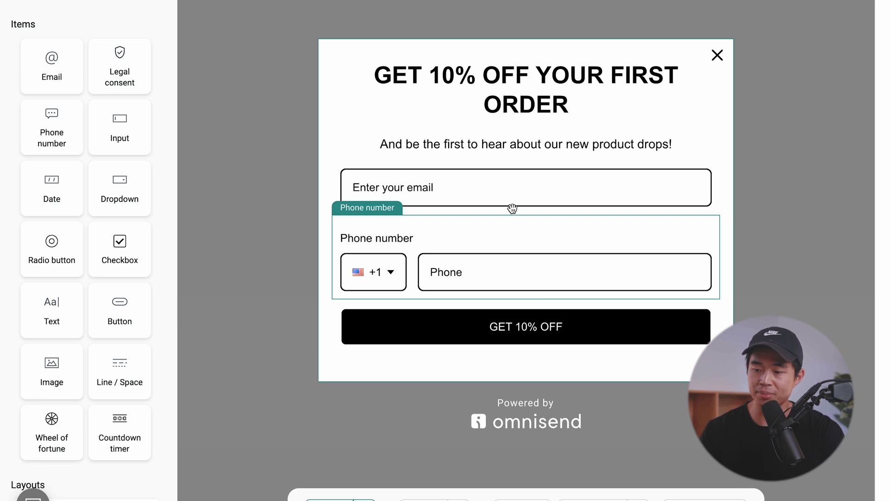
click(487, 240)
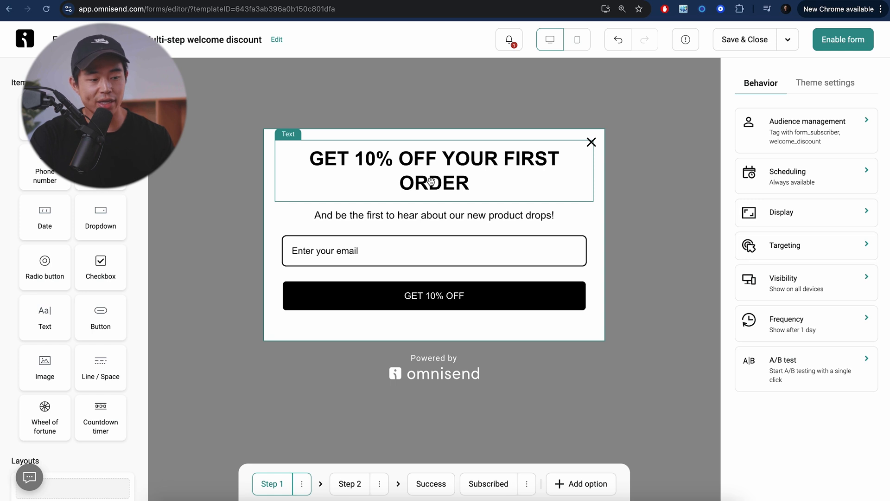
Inspect the heading's text settings and try toggling the email field's Add label and Field required options
click(454, 154)
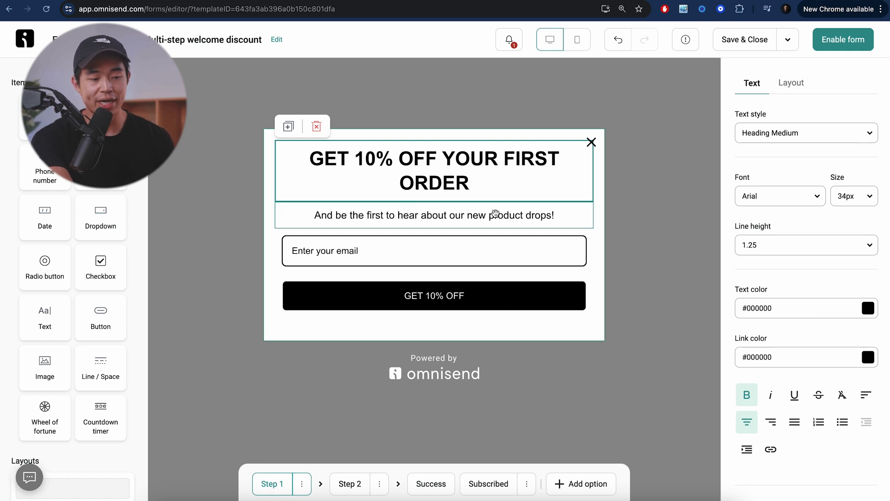
click(362, 265)
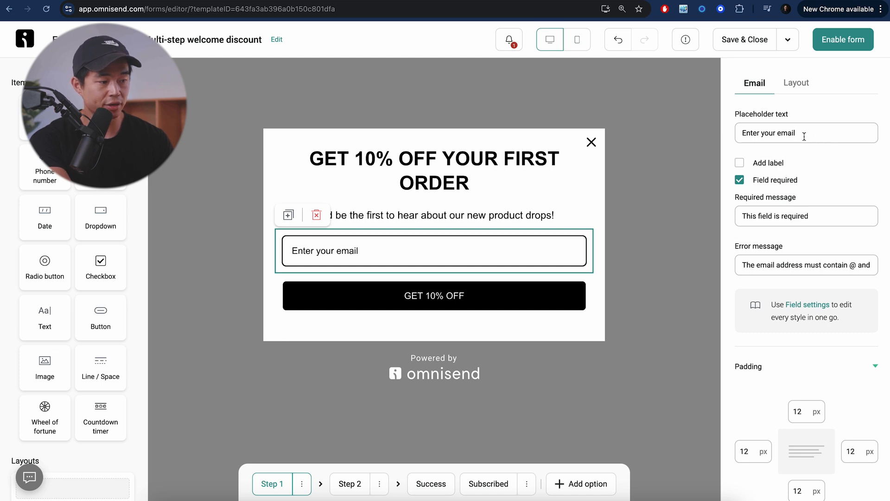
click(739, 163)
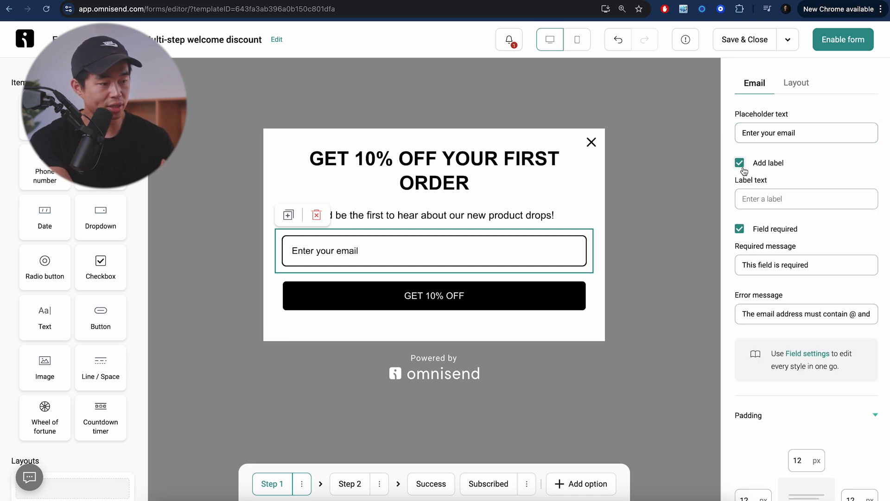
click(740, 163)
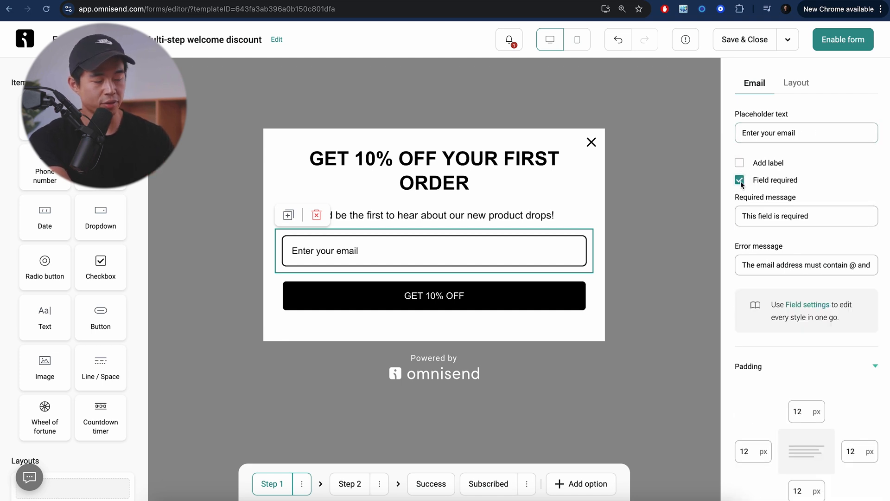
click(739, 179)
click(740, 180)
scroll(740, 184, down, 1)
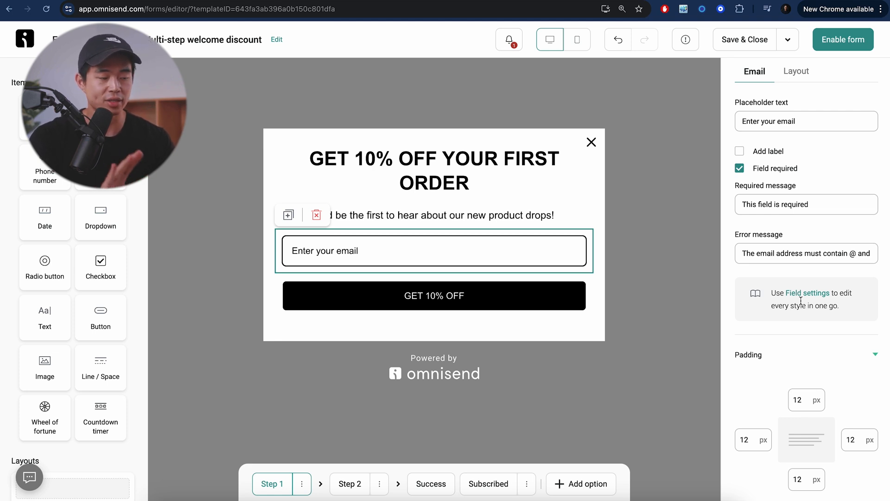
scroll(749, 294, up, 1)
Examine the GET 10% OFF button's settings and its available button actions
click(431, 302)
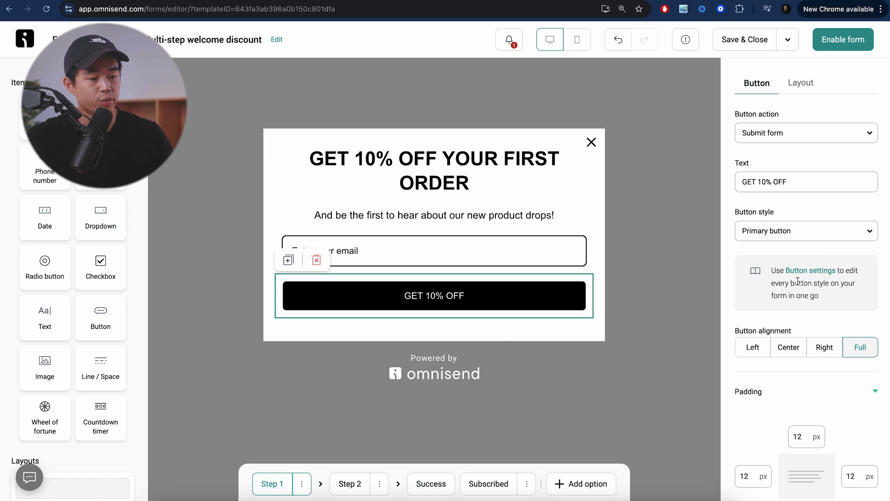
click(833, 133)
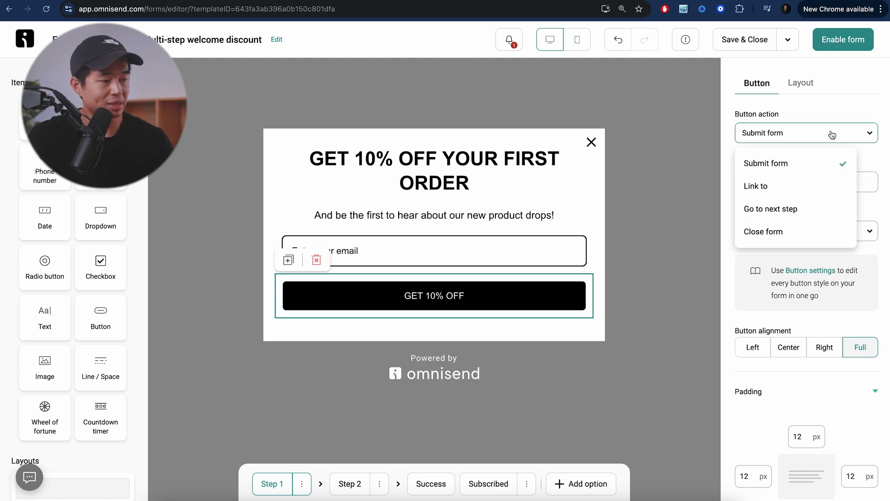
click(833, 135)
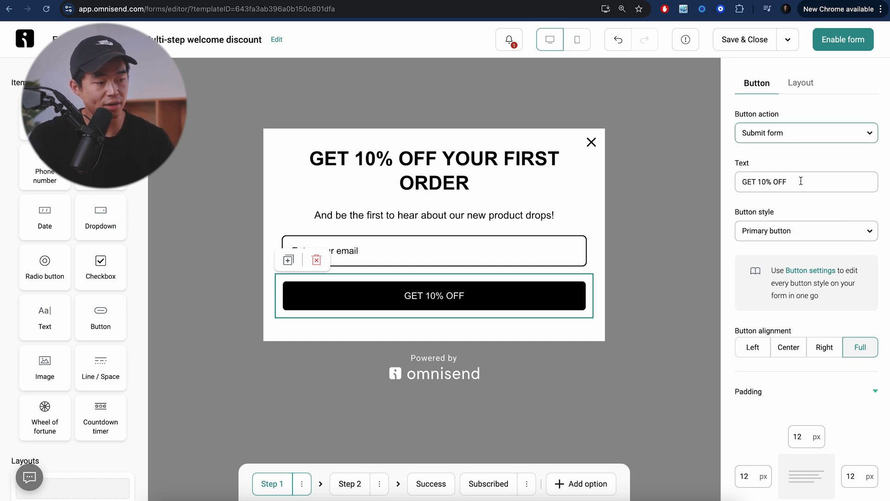
Look through the available button styles for the GET 10% OFF button
click(826, 234)
click(820, 234)
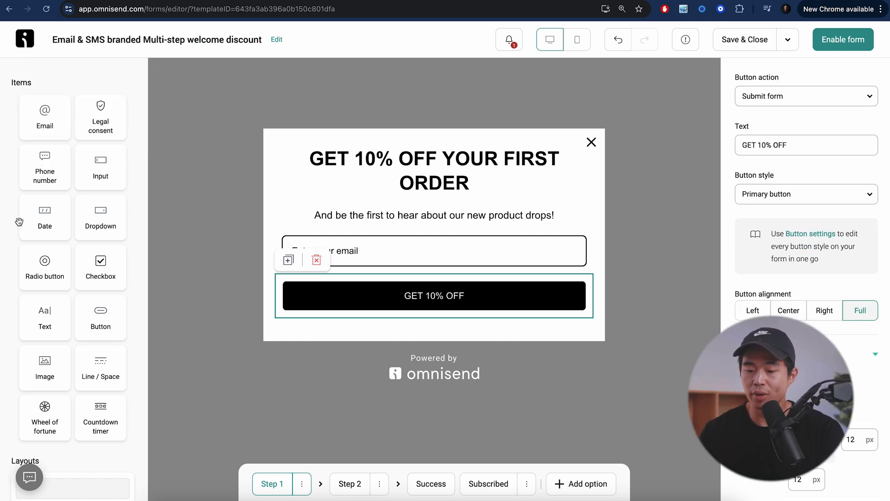
Try adding a Wheel of fortune item below the GET 10% OFF button in the form's first step
scroll(115, 349, down, 3)
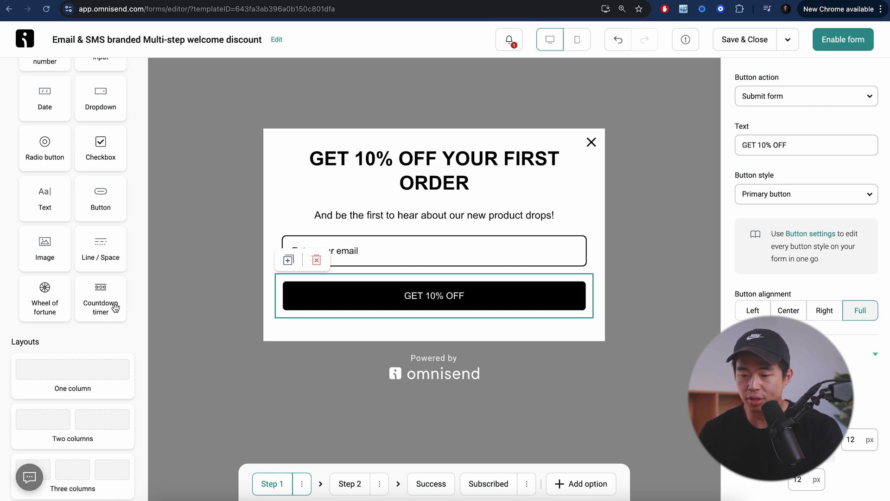
drag(47, 302, 330, 314)
scroll(330, 314, down, 5)
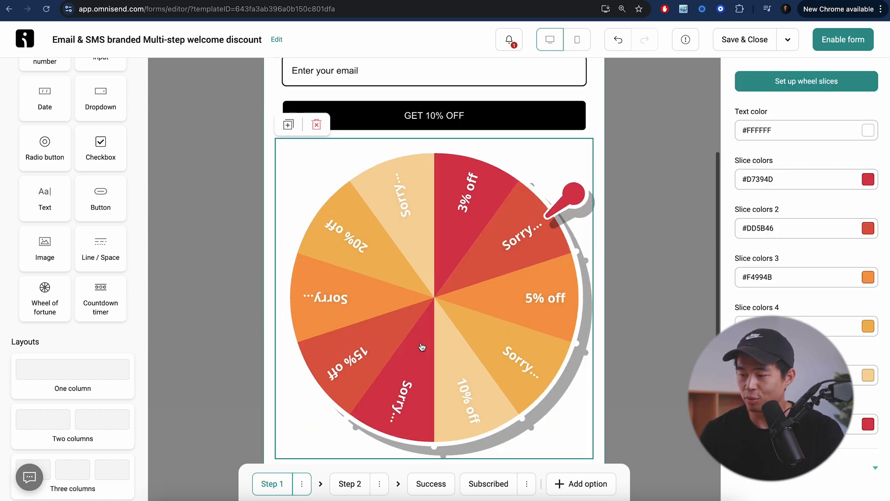
scroll(421, 347, up, 3)
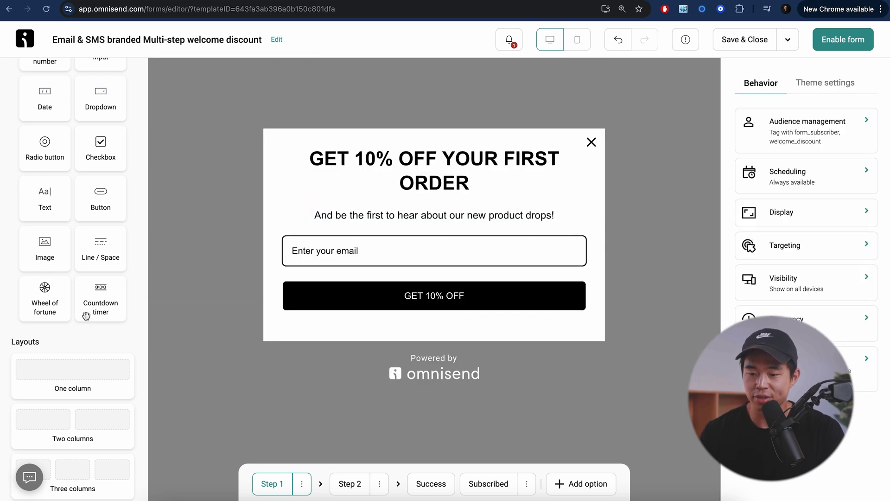
Try adding a countdown timer below the GET 10% OFF button and remove it again
drag(87, 316, 330, 323)
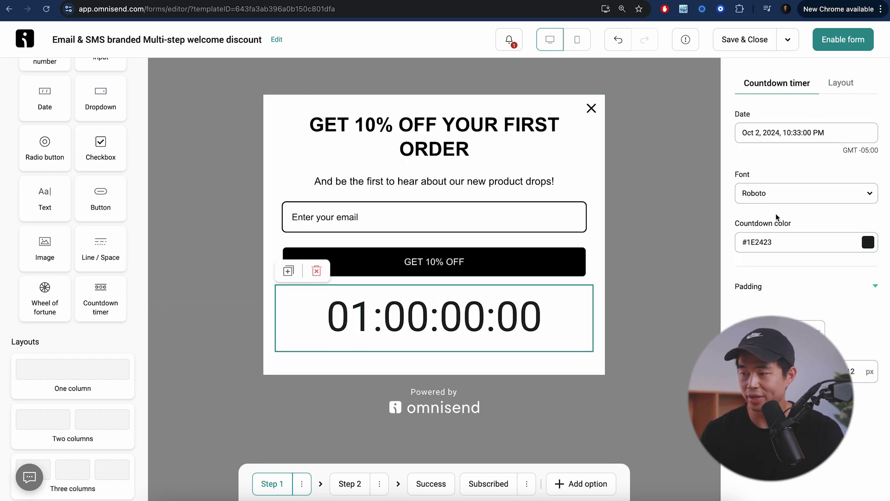
click(317, 271)
scroll(94, 400, down, 3)
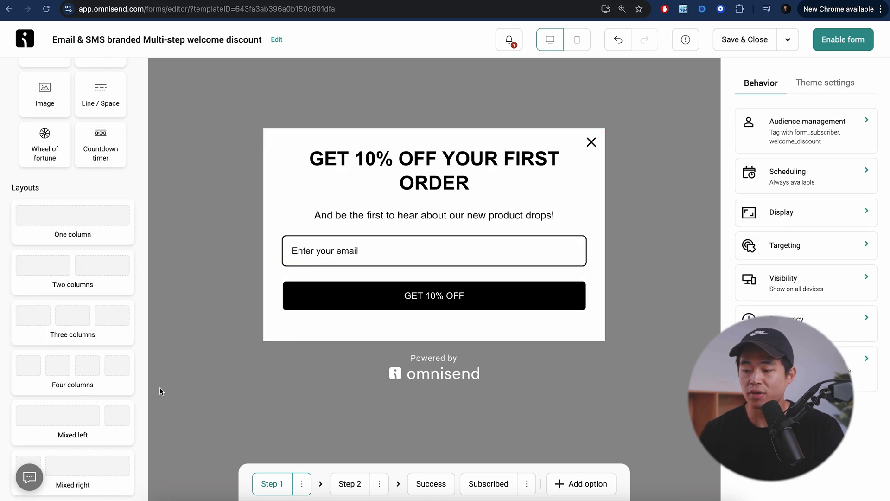
Review the form's Step 1, Step 2, Success and Subscribed views
click(350, 485)
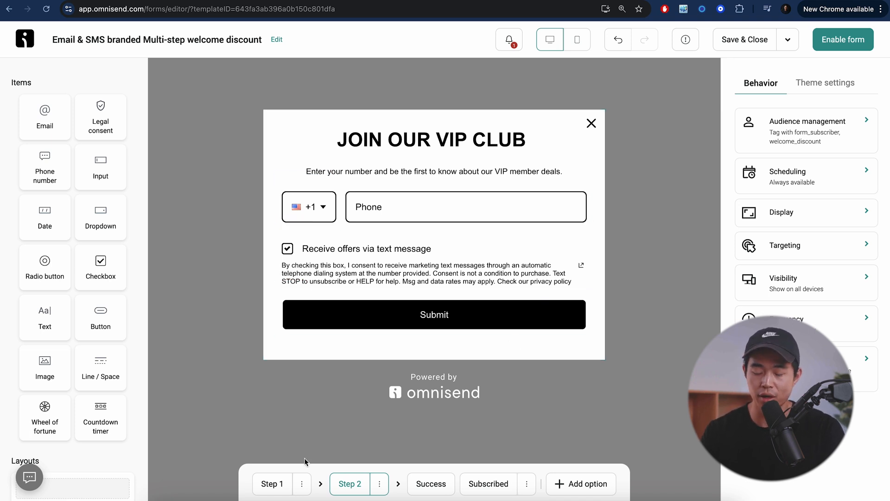
click(258, 492)
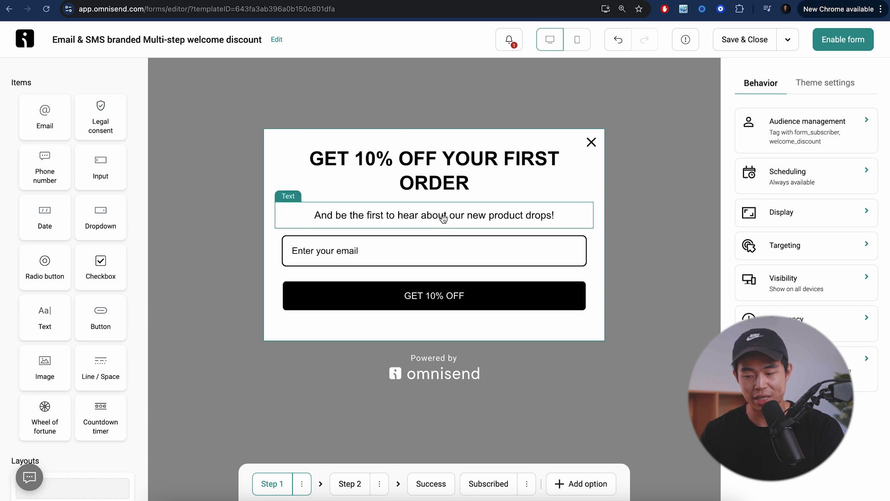
click(357, 491)
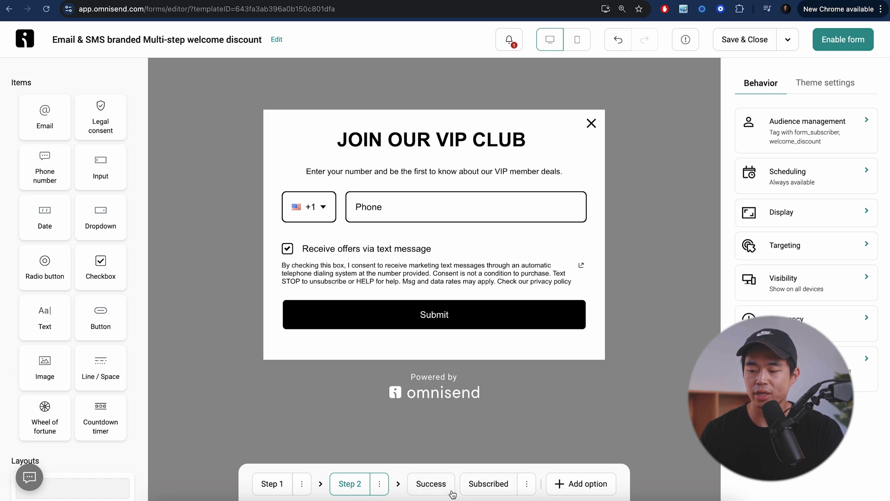
click(432, 488)
click(500, 484)
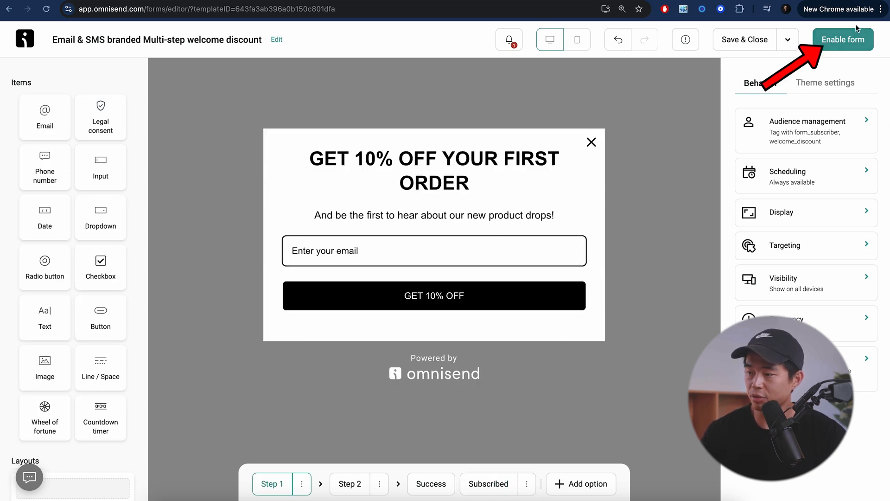
click(857, 32)
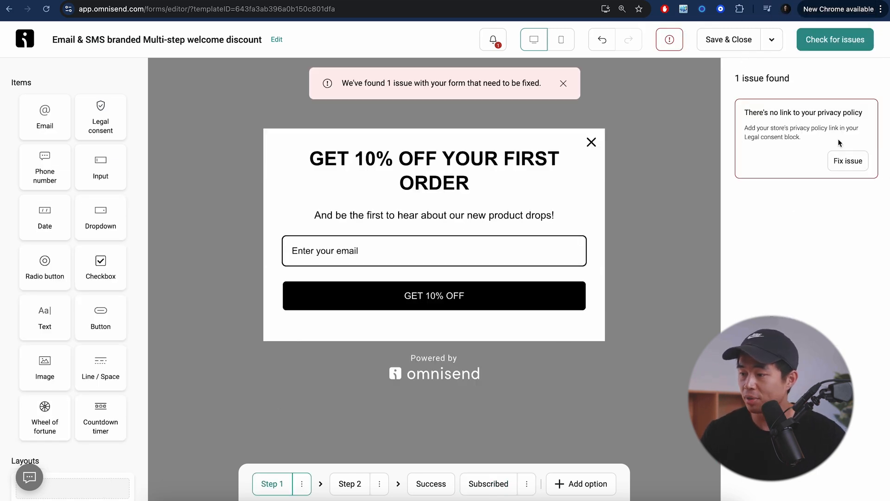
click(845, 161)
click(814, 182)
text(www.yorkiesbest.com/privacy-policy)
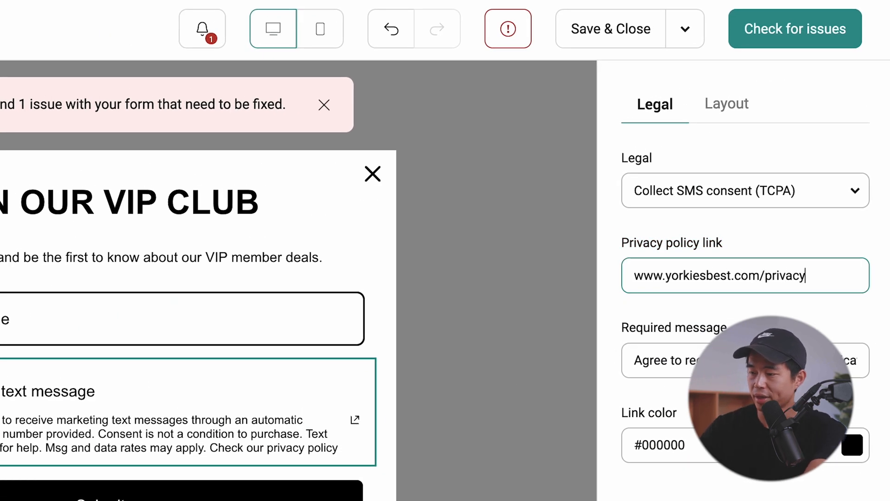
Recheck and enable the welcome discount form, skipping the Welcome workflow setup
click(813, 42)
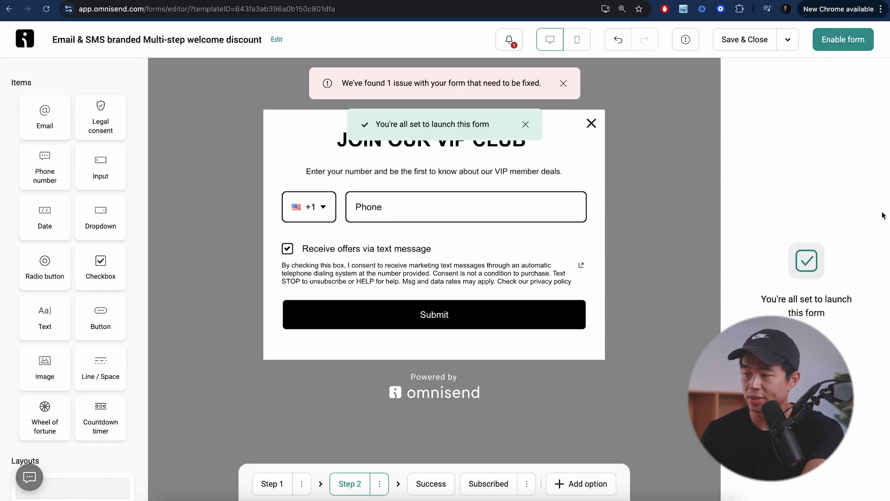
click(814, 42)
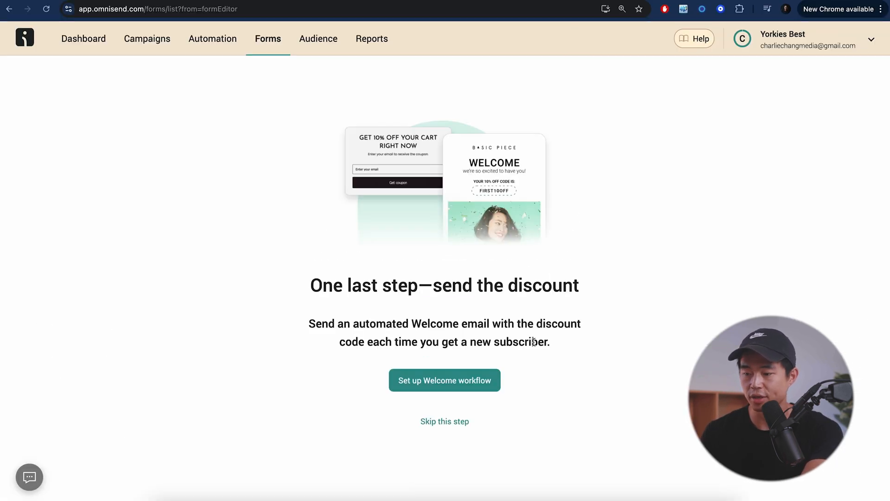
click(443, 419)
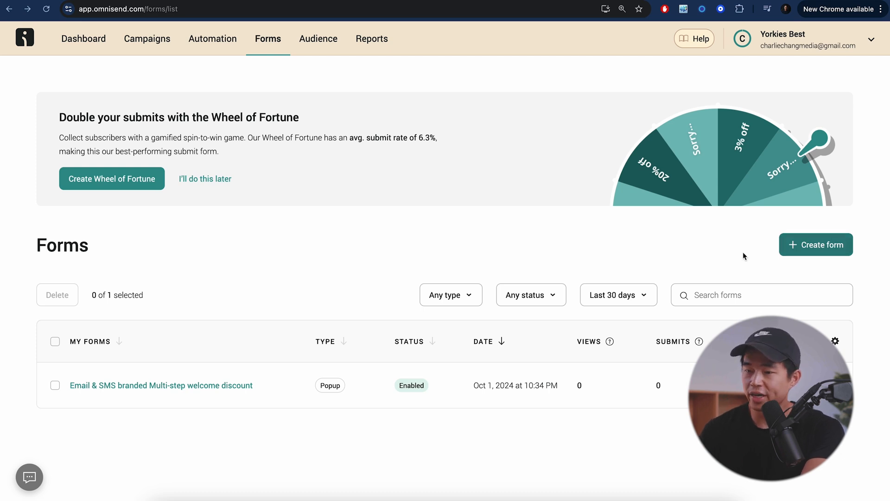
Open the forms library for a new form and examine its templates and the goal, theme, type and form settings filters
click(819, 255)
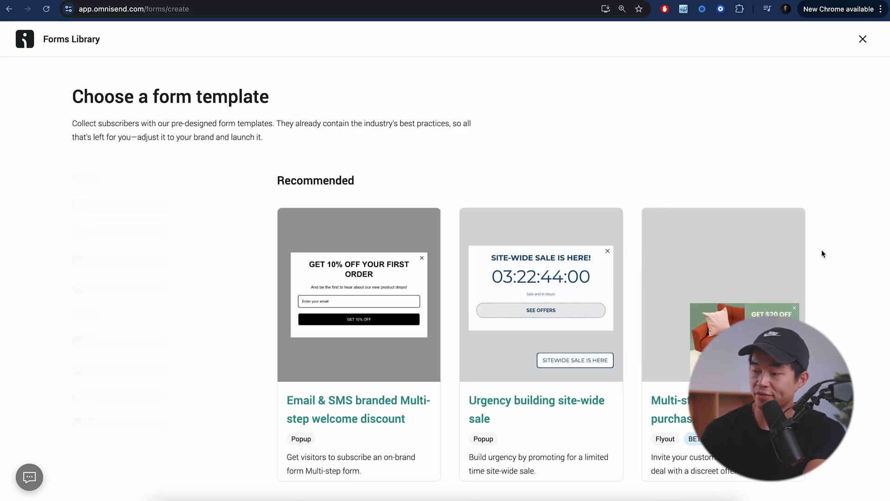
scroll(153, 276, down, 3)
scroll(153, 277, down, 2)
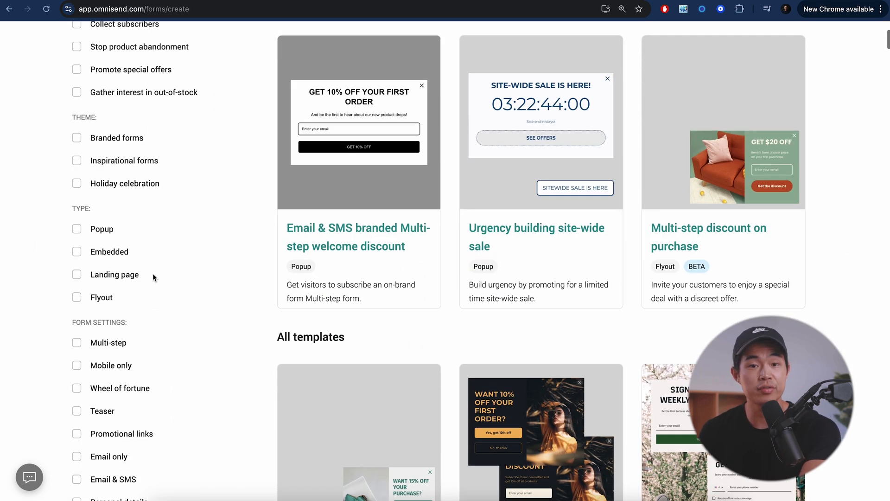
scroll(153, 277, up, 2)
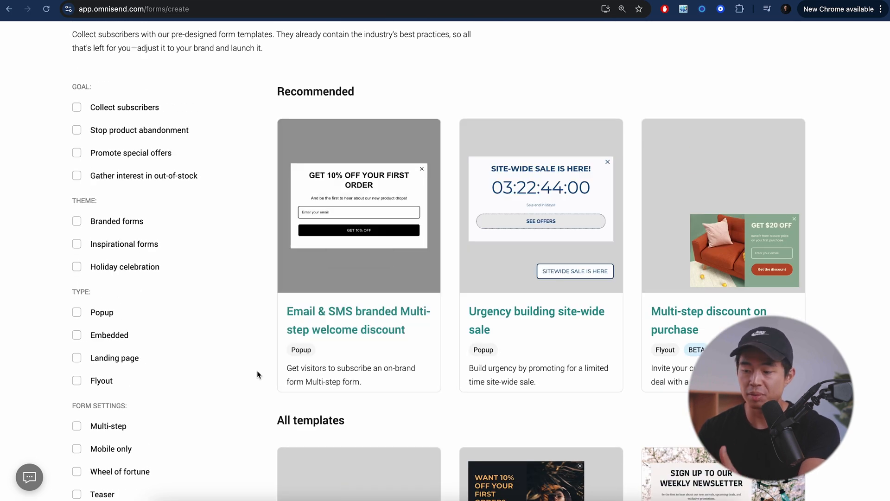
scroll(858, 365, down, 5)
scroll(858, 365, down, 10)
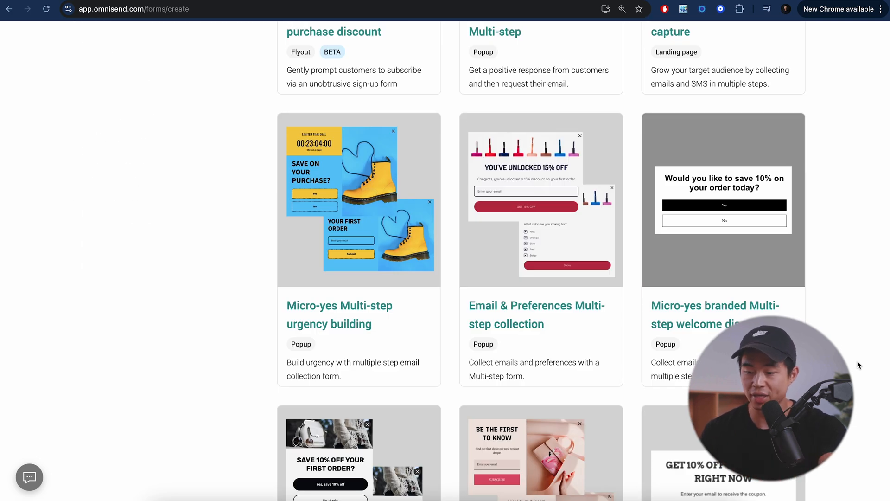
scroll(858, 365, down, 1)
scroll(859, 365, down, 6)
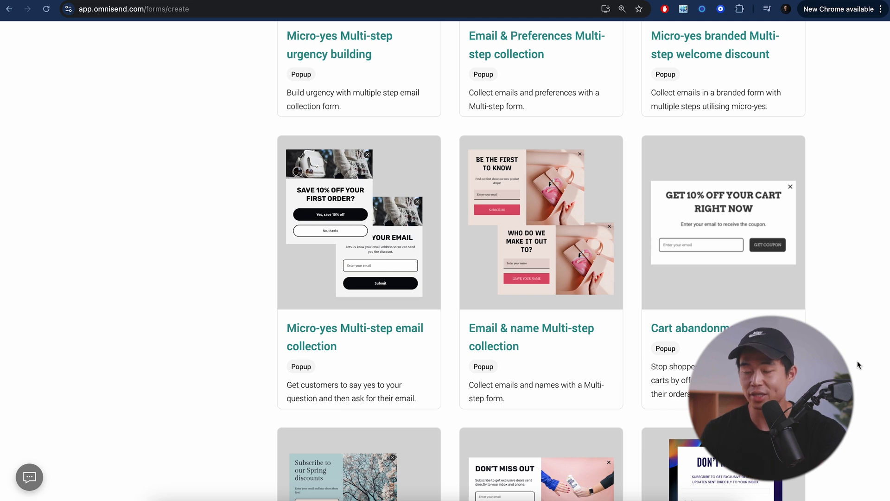
scroll(858, 365, down, 7)
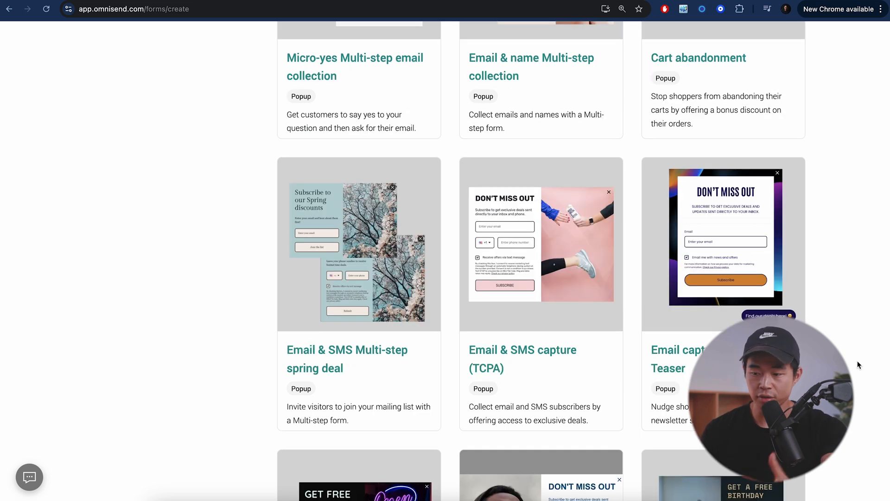
mouse_move(655, 275)
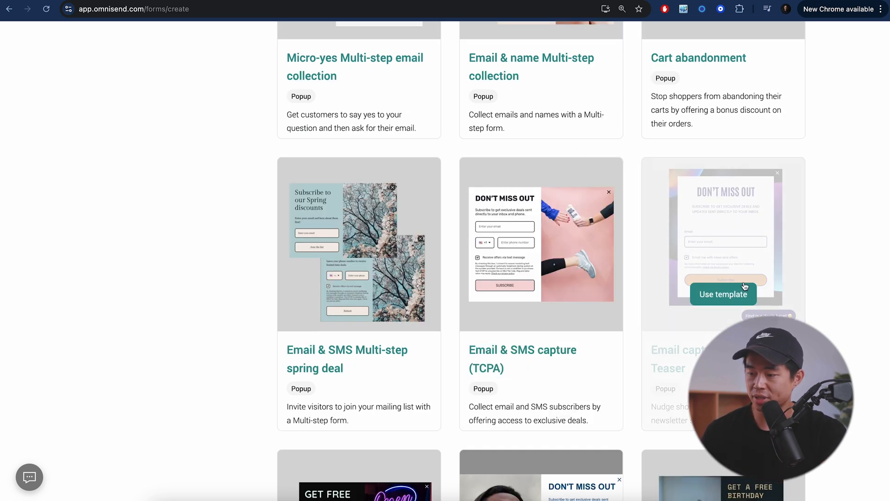
click(544, 294)
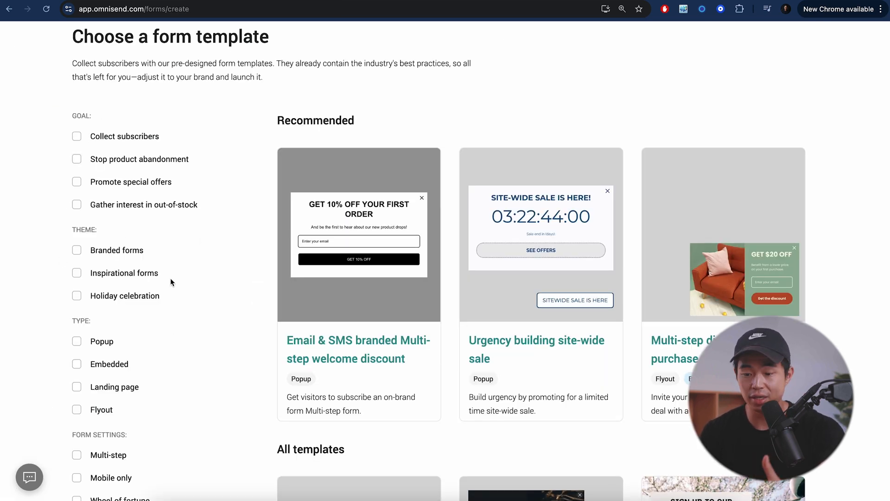
scroll(171, 278, down, 2)
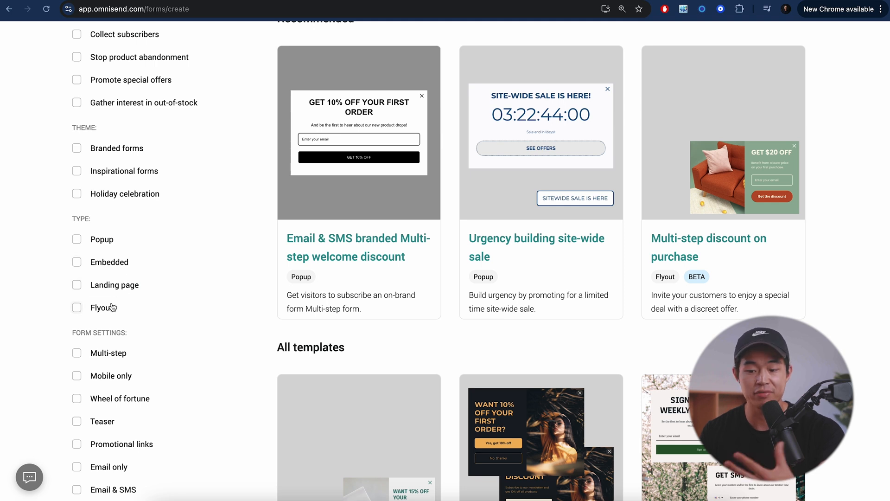
scroll(99, 306, down, 3)
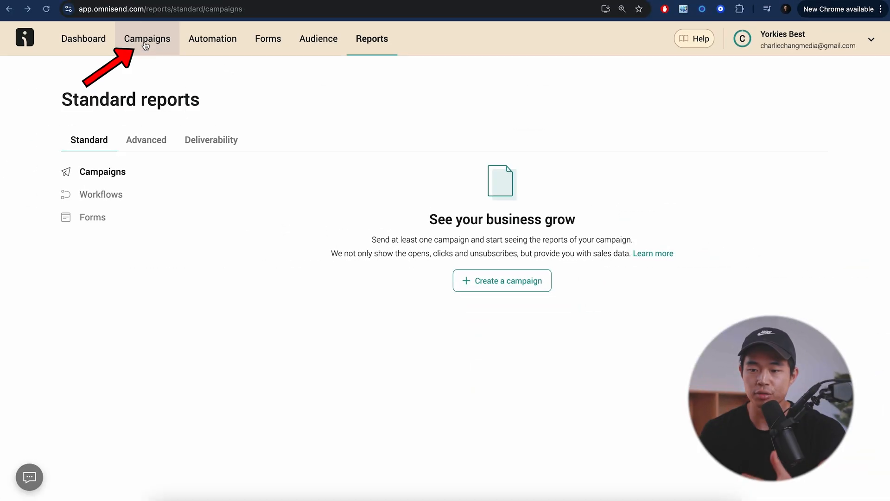
Start a new email campaign and enter "Our Best Sellers are Back in Stock!" as its subject line
click(146, 45)
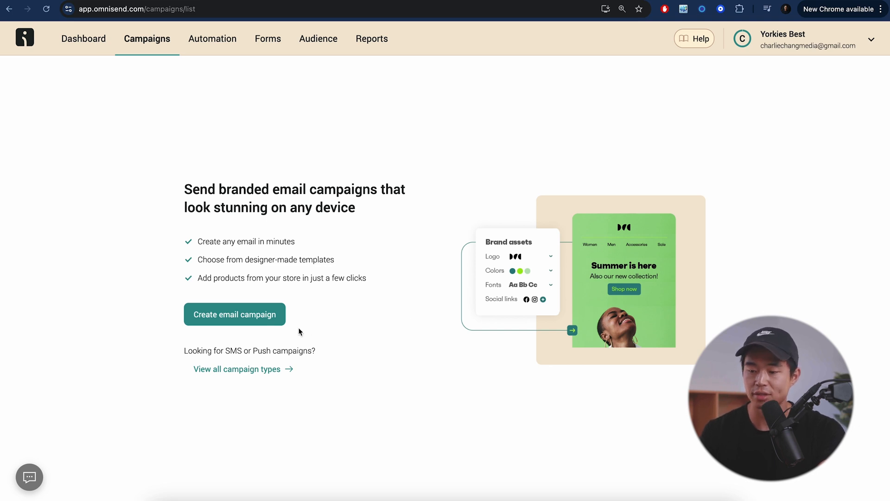
click(240, 315)
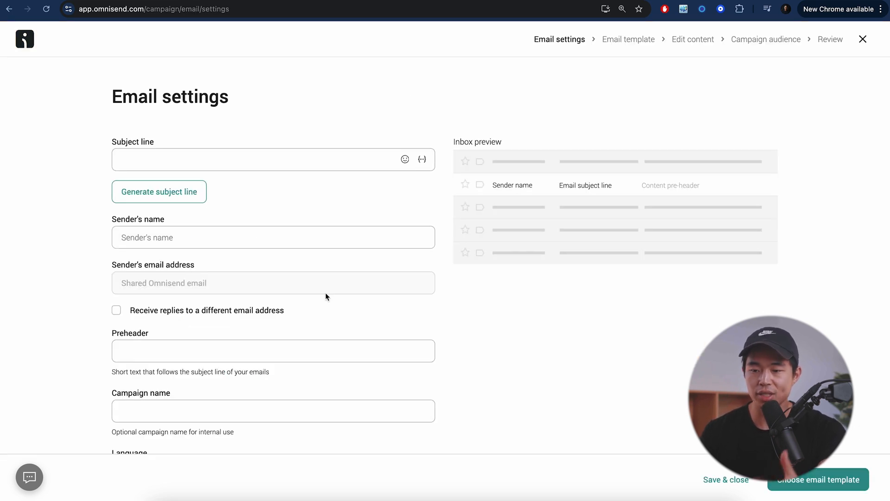
click(243, 162)
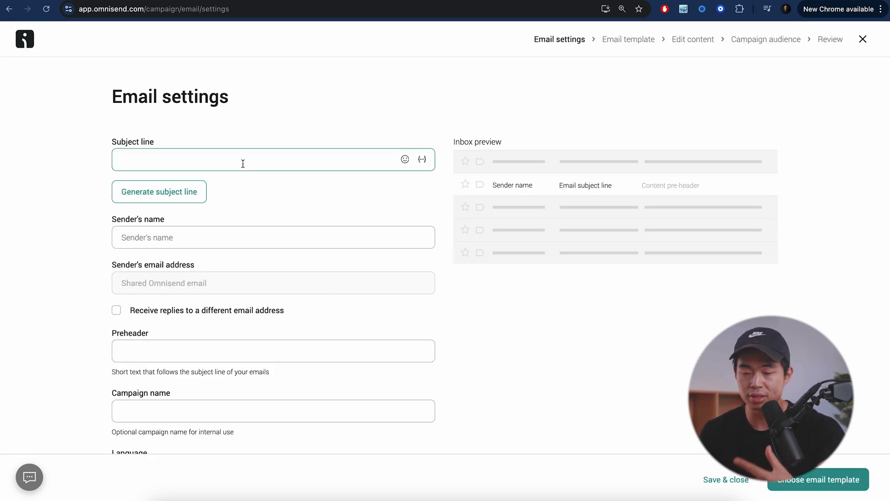
click(239, 192)
click(254, 158)
text(Our Best Sellers are Back in Stock!)
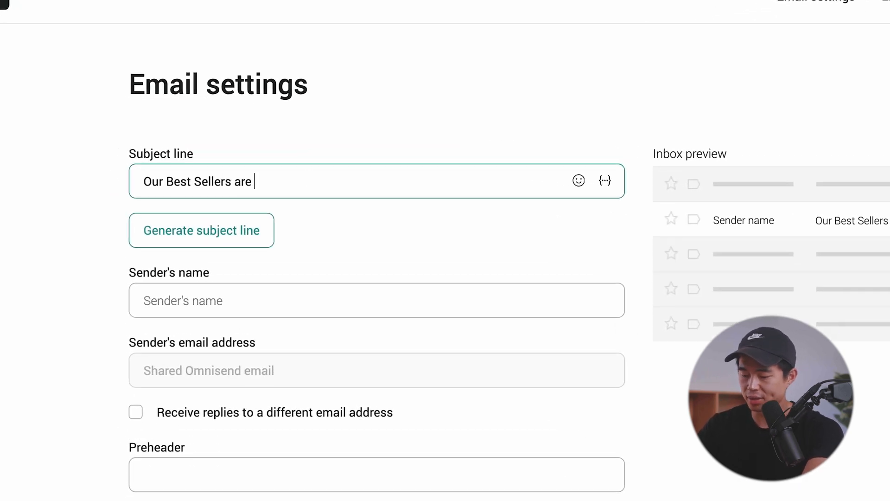
Generate subject line suggestions from the entered text and apply "Get your favorite items before they're gone!"
click(337, 223)
click(346, 293)
click(330, 276)
click(204, 239)
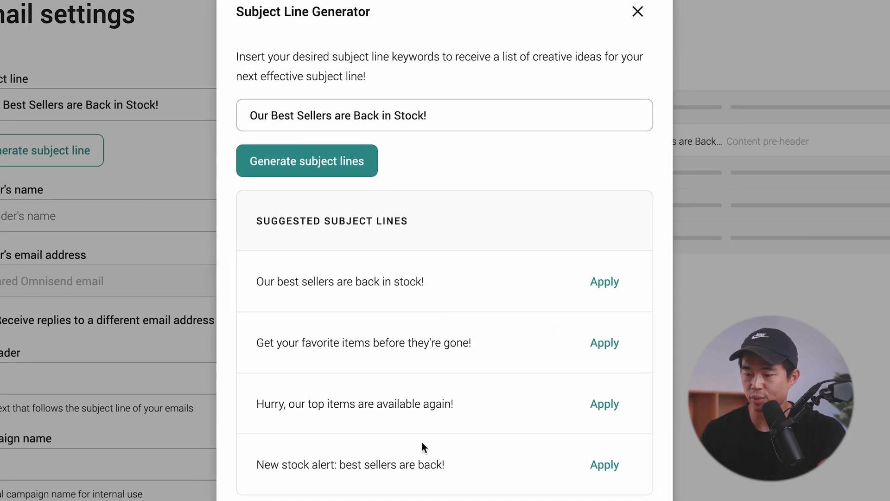
click(607, 345)
Set the sender's name to "Yorkie's Best" and the preheader to "You'll want to check this out"
click(136, 222)
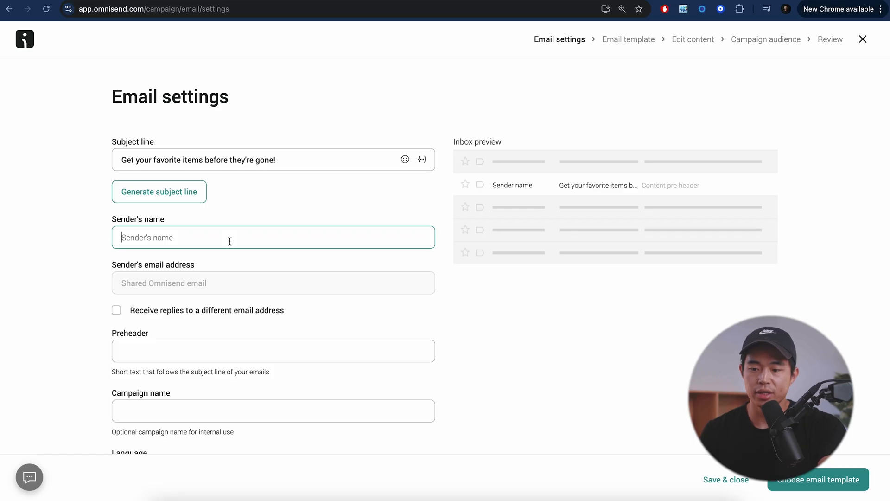
text(Yorkie)
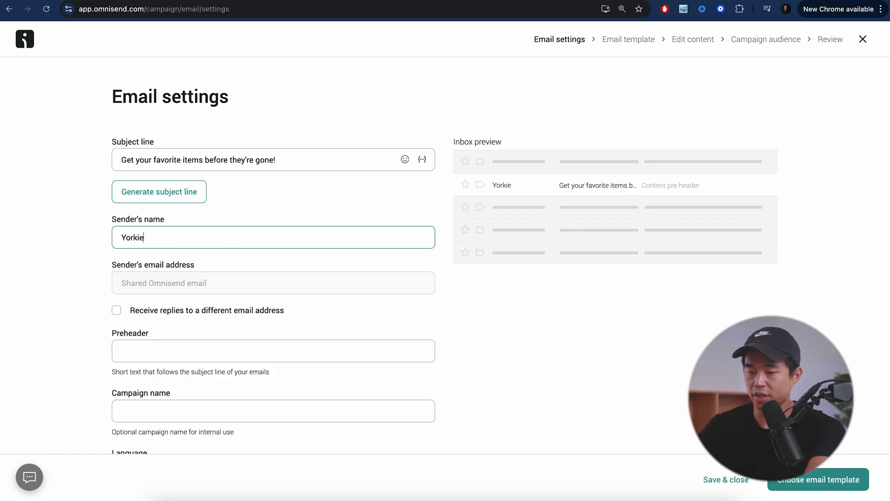
text('s Best)
click(252, 205)
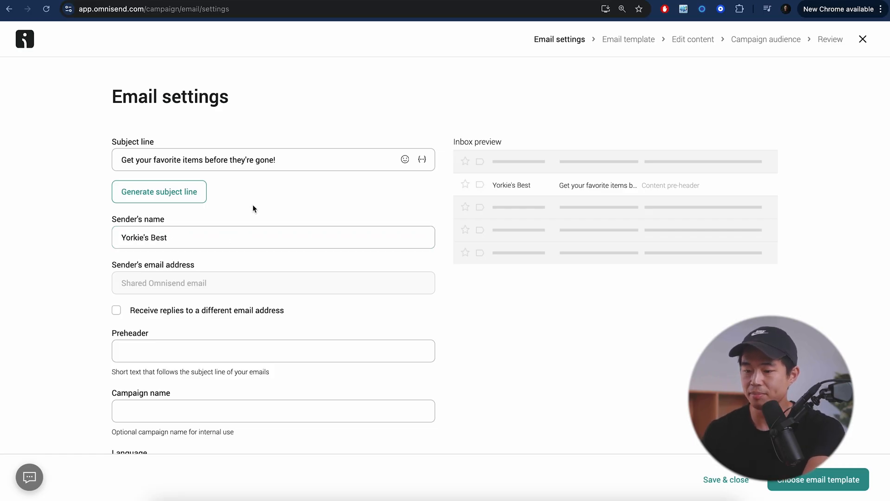
scroll(241, 218, down, 2)
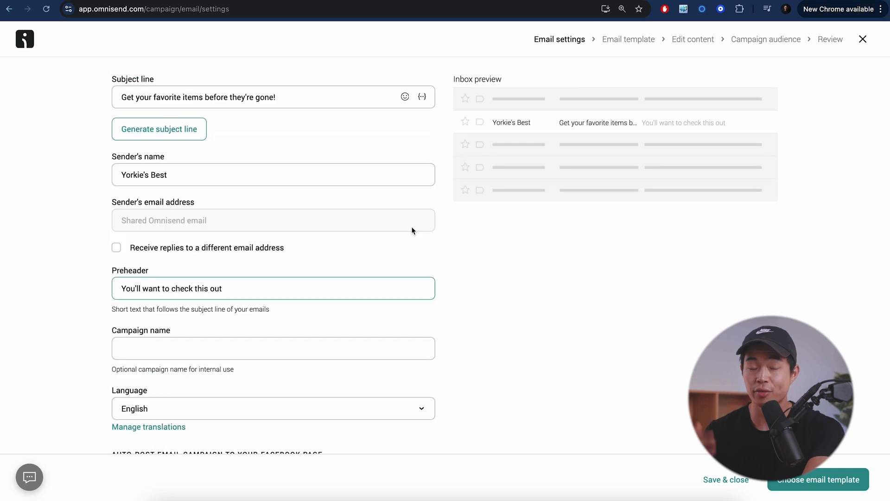
Try adding a grinning face emoji to the campaign's subject line
click(406, 97)
click(434, 187)
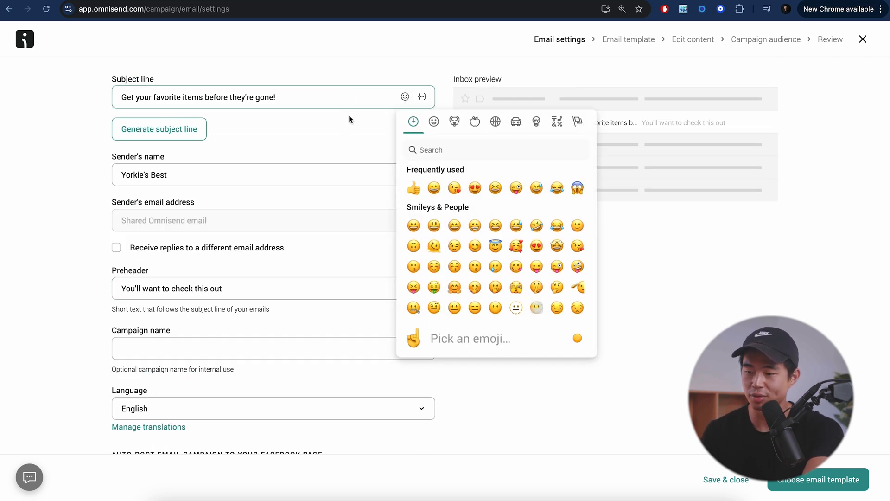
Name the campaign "Back in stock best sellers" and continue to the email template selection
click(317, 133)
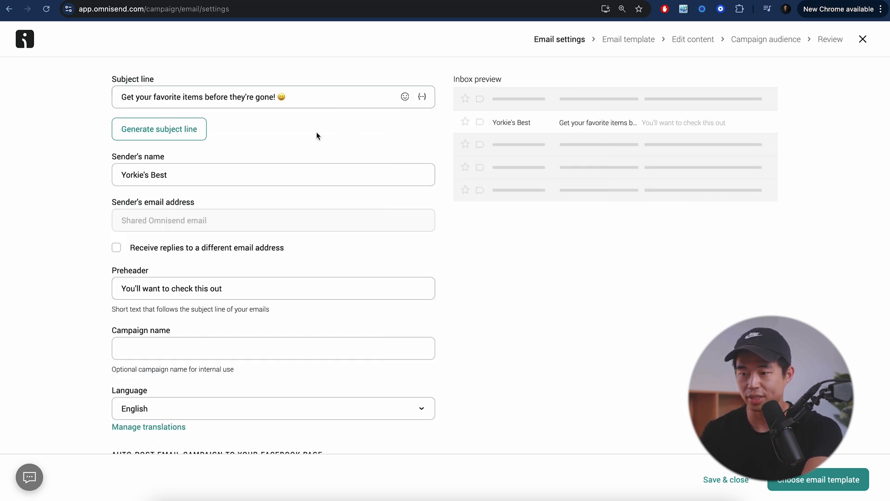
scroll(316, 135, down, 3)
click(211, 218)
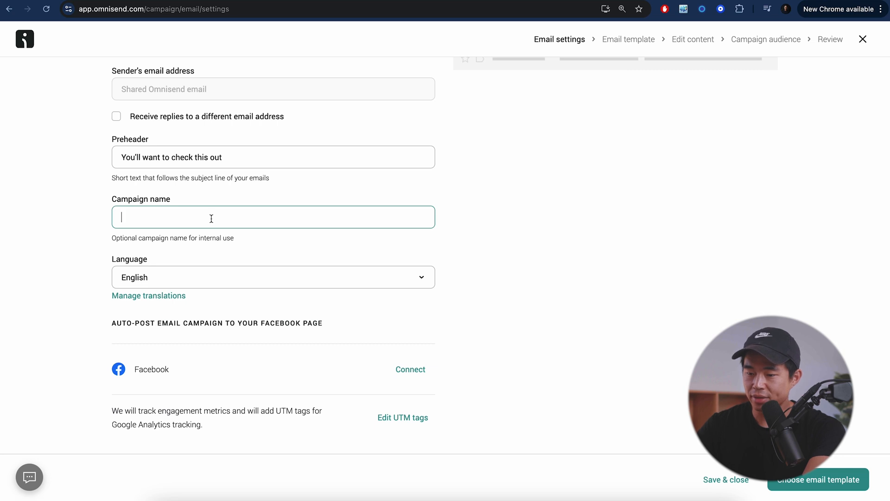
text(Back in stock best sellers)
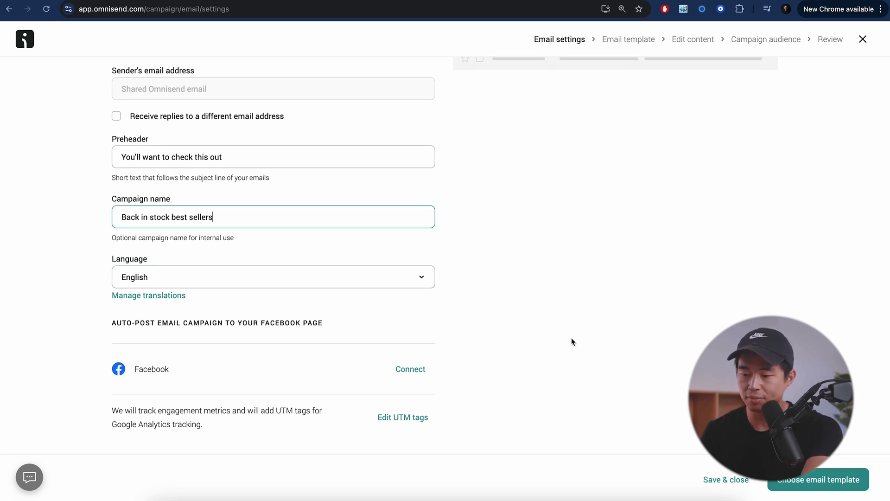
click(843, 483)
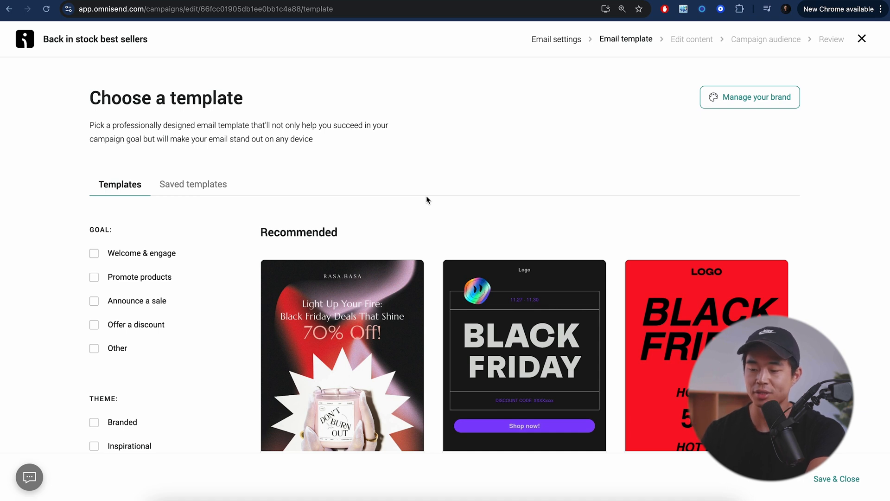
Browse the email templates and use the "Announce a sale" template for the campaign
scroll(432, 209, down, 2)
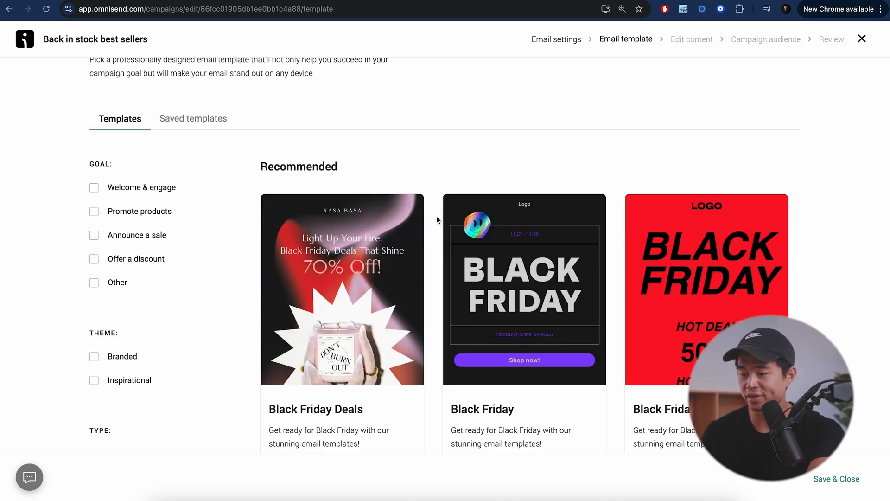
scroll(436, 216, down, 8)
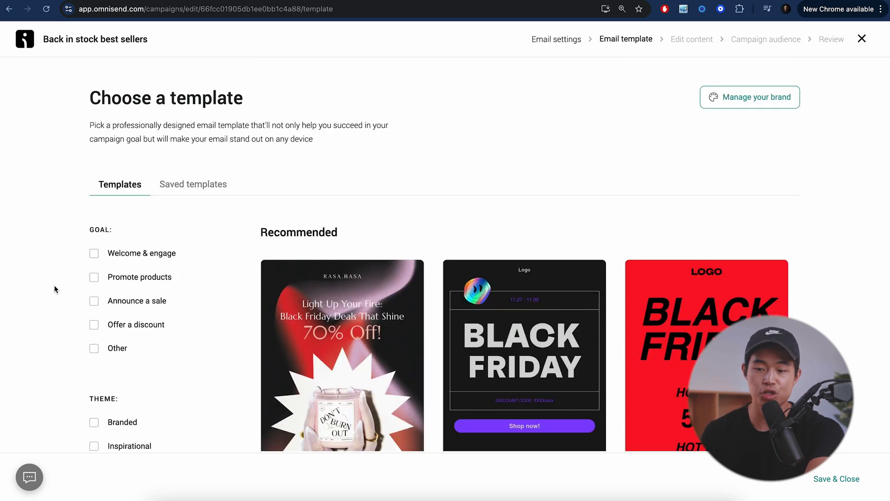
scroll(60, 285, down, 3)
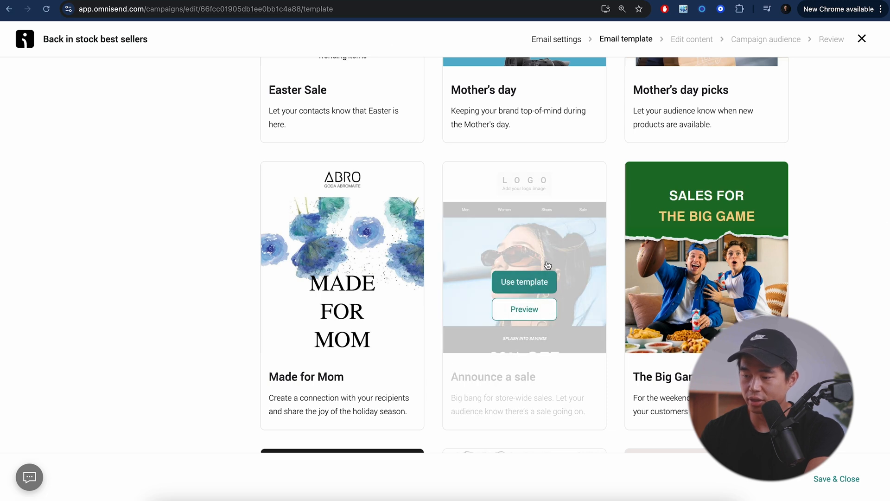
click(528, 281)
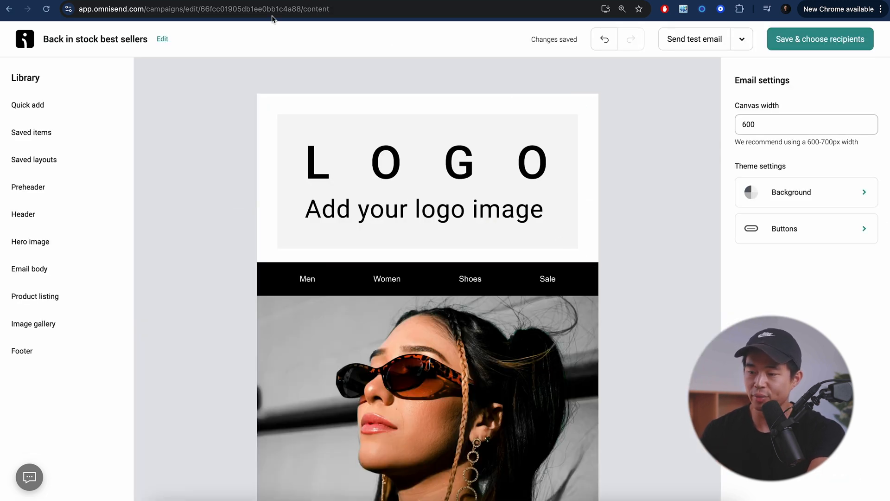
Inspect the template's hero image, "20% OFF" heading, sale description and "Shop now" button as editable blocks
scroll(468, 209, down, 4)
click(395, 210)
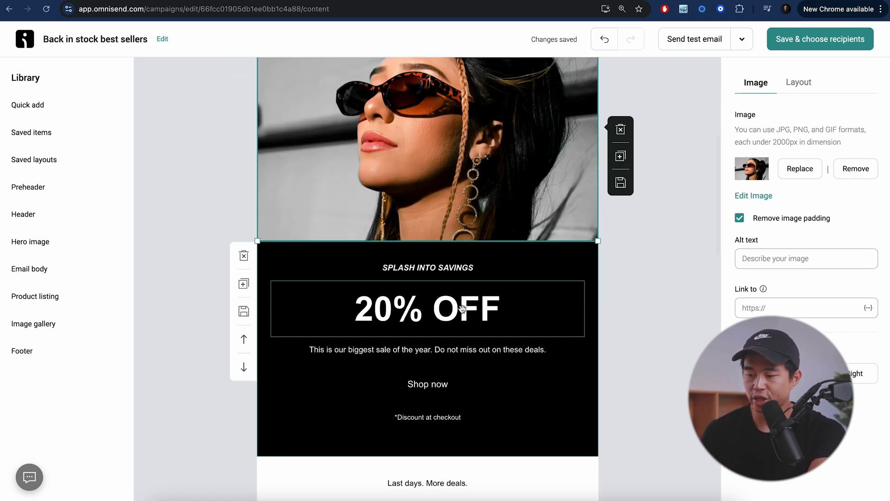
click(462, 310)
click(447, 353)
click(433, 383)
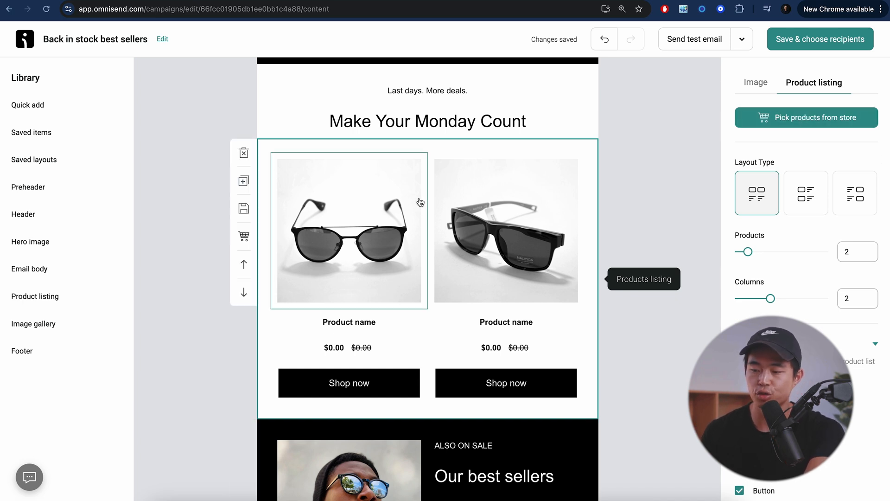
Try adding a product recommender block below the email's product listing, and delete it again
mouse_move(55, 99)
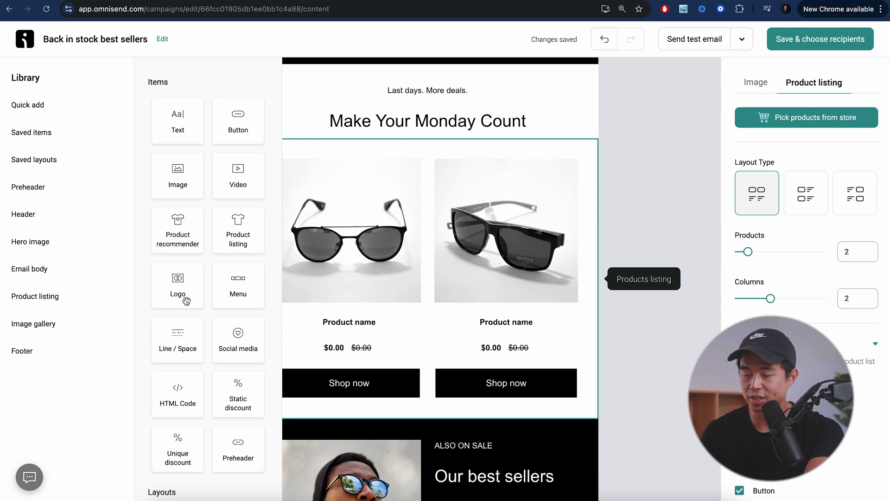
drag(177, 242, 344, 414)
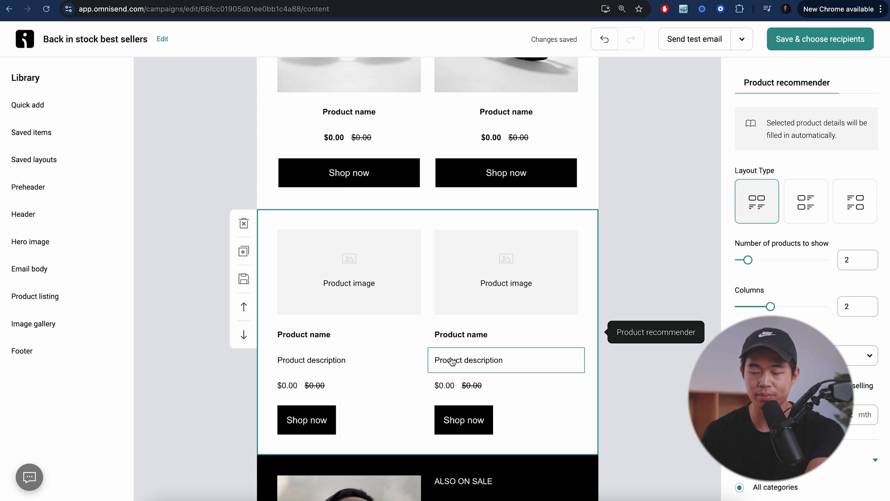
click(243, 223)
Look over the rest of the email layout, save the content and continue to the recipient selection
scroll(456, 344, down, 5)
scroll(501, 207, up, 3)
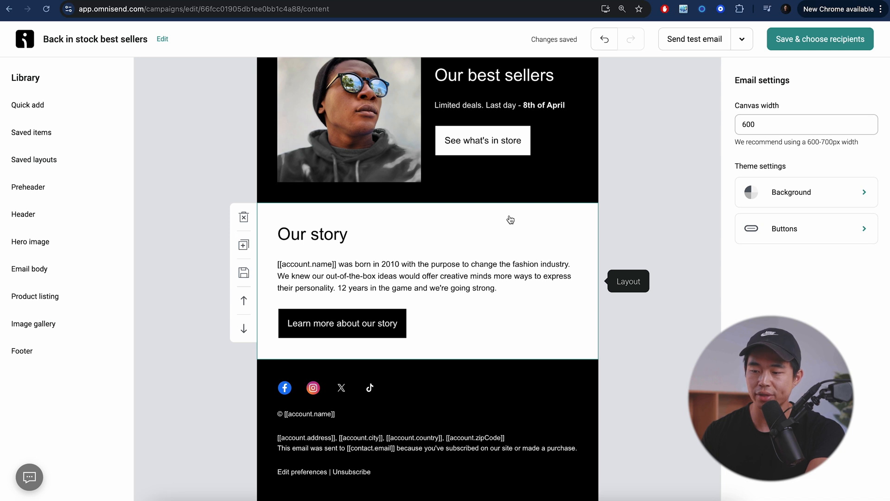
scroll(461, 284, up, 10)
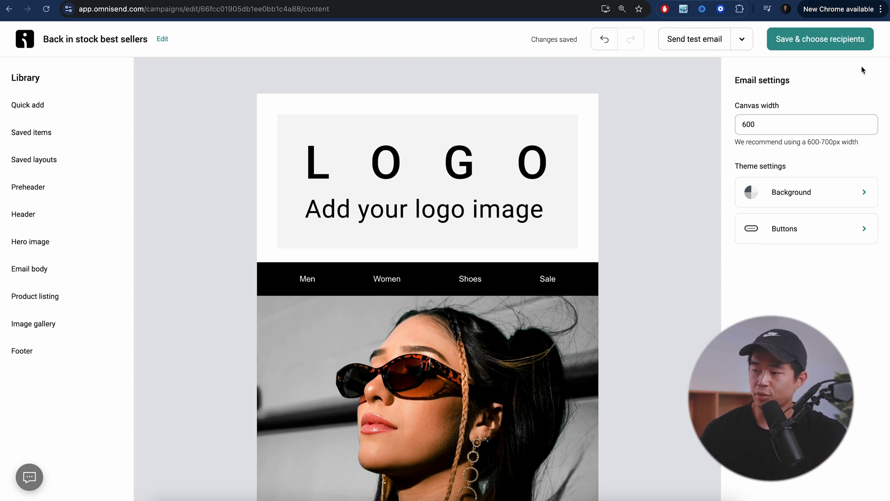
click(827, 42)
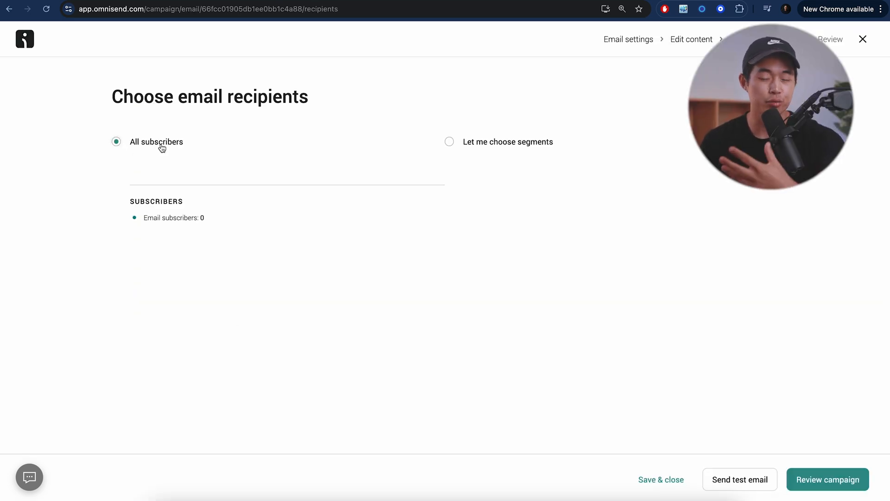
Check the segment option, set the recipients to all subscribers and continue to the campaign review
click(448, 141)
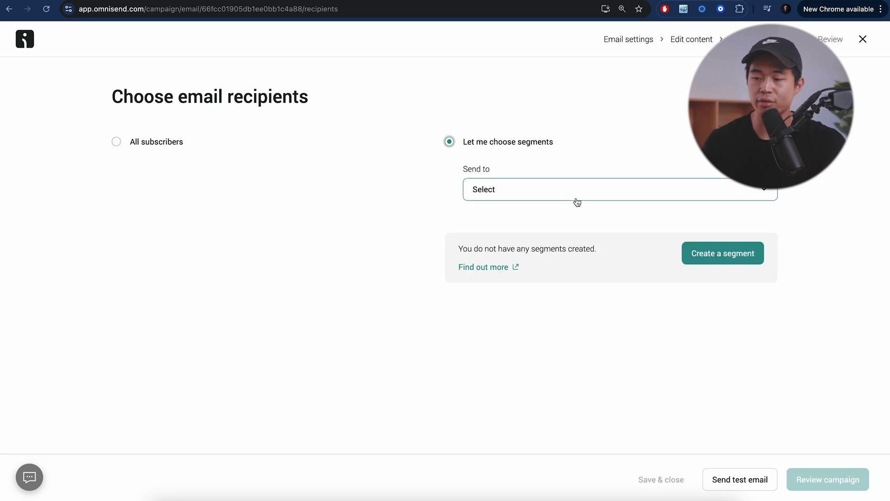
click(116, 141)
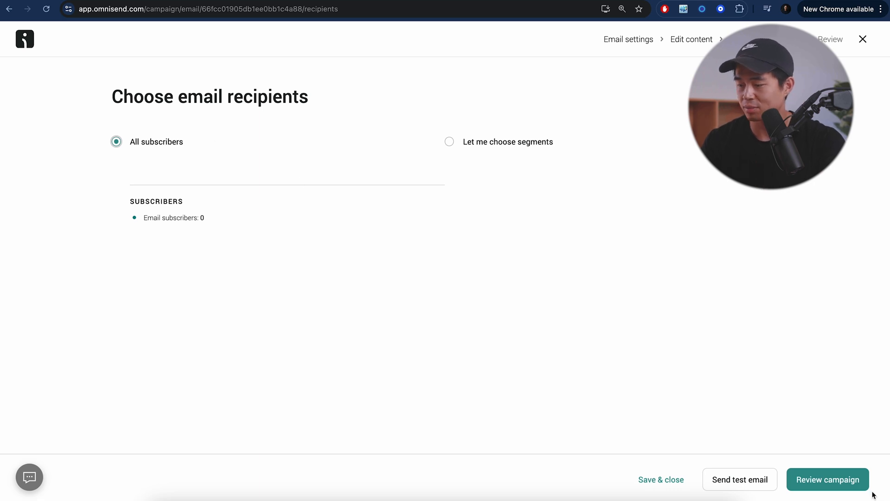
click(834, 480)
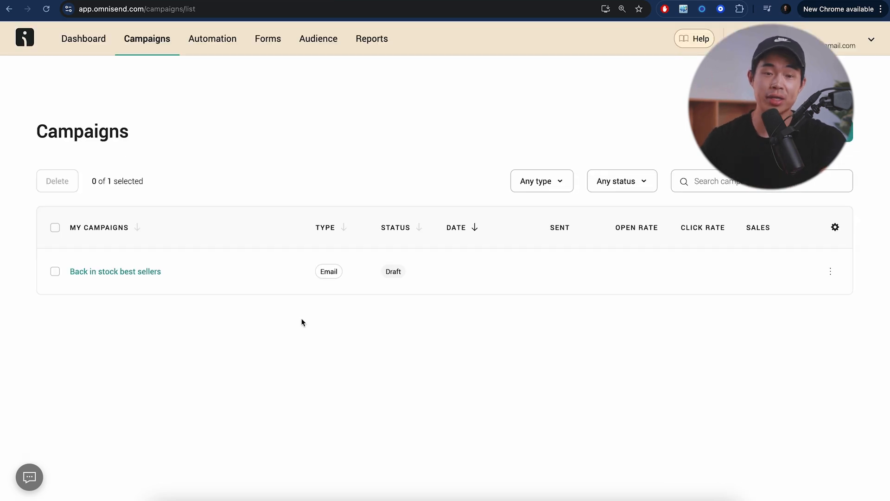
Make a copy of the "Back in stock best sellers" campaign
click(831, 272)
click(779, 324)
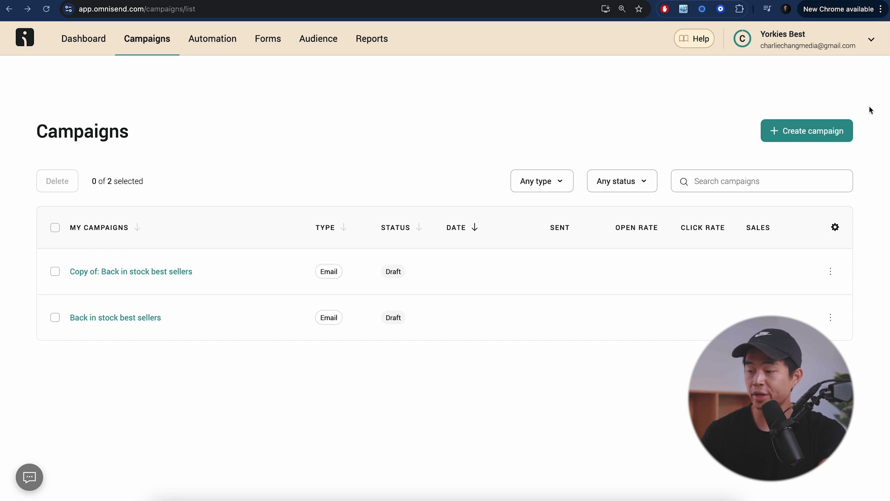
Start a new SMS campaign, look through its content settings and continue to the next setup stage
click(830, 135)
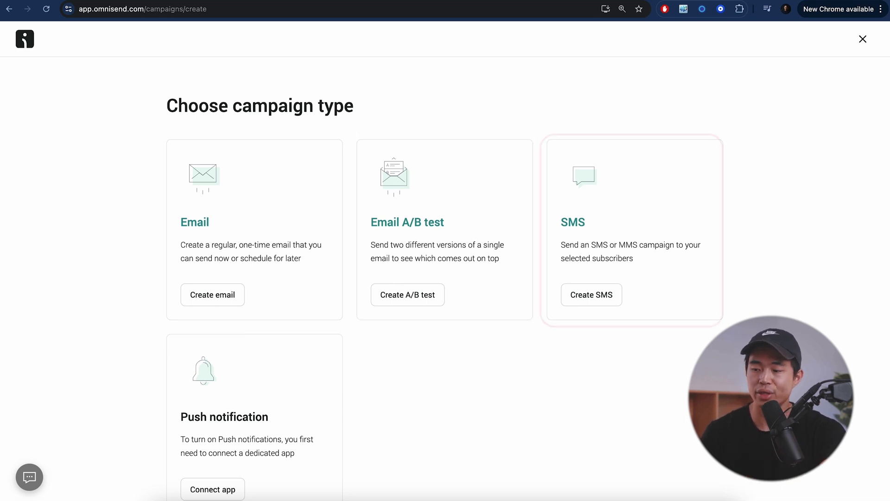
scroll(324, 430, down, 2)
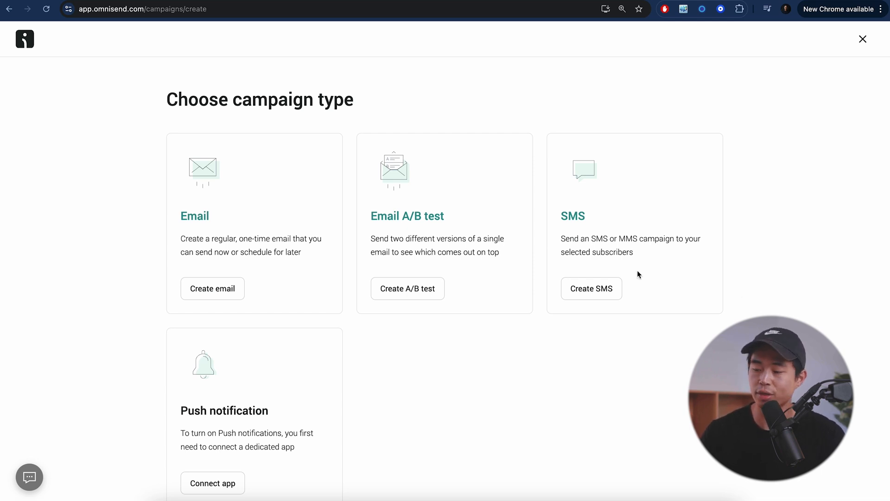
click(592, 290)
click(175, 174)
scroll(175, 176, down, 1)
click(175, 176)
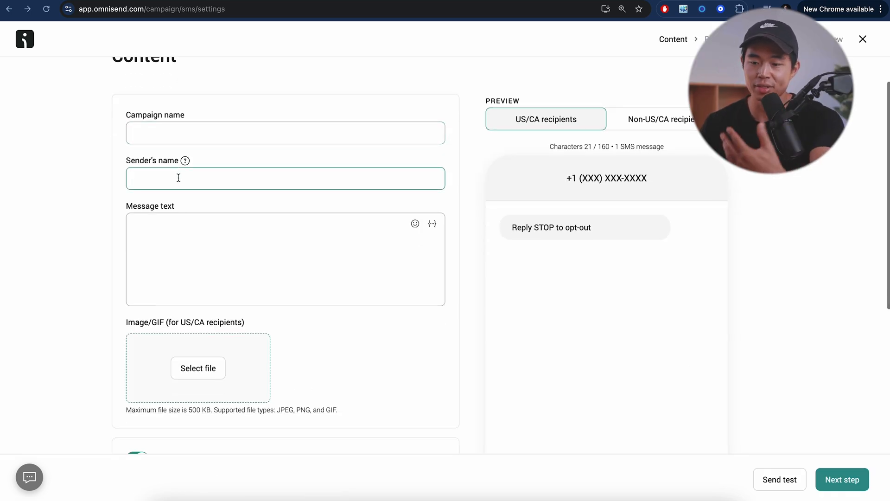
scroll(278, 195, down, 1)
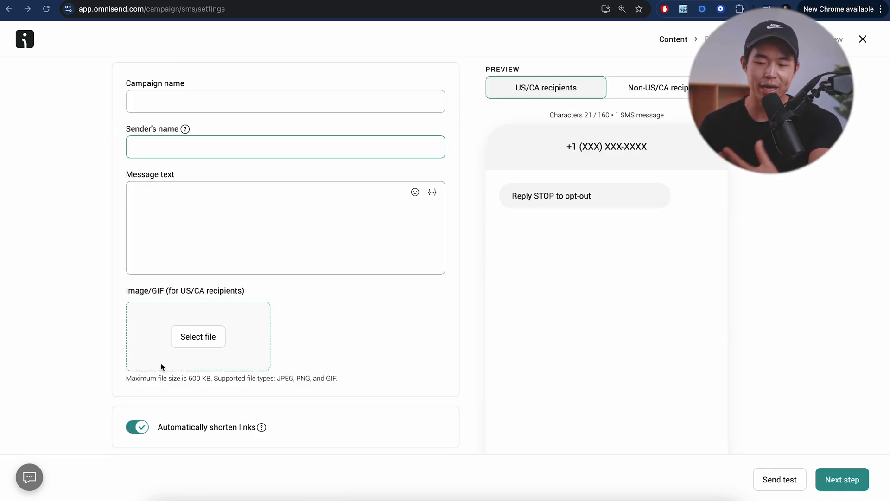
scroll(224, 302, down, 5)
click(847, 485)
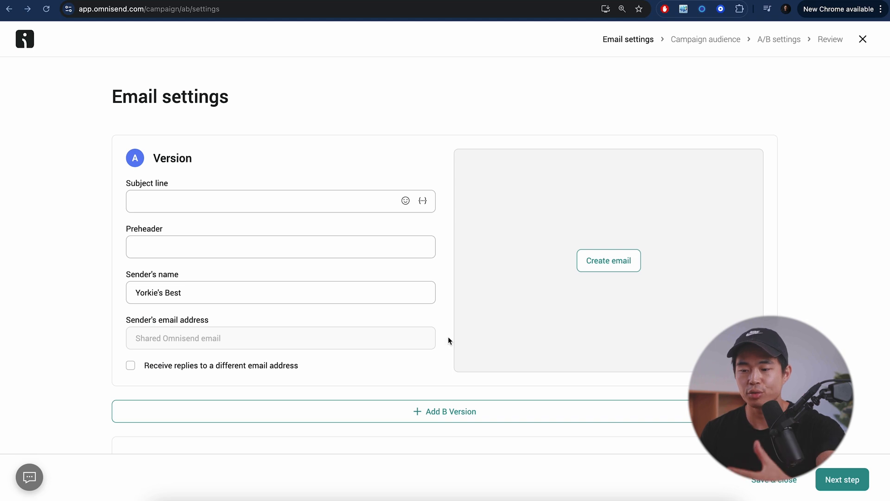
Try adding a B version to the email A/B test campaign
scroll(445, 338, down, 1)
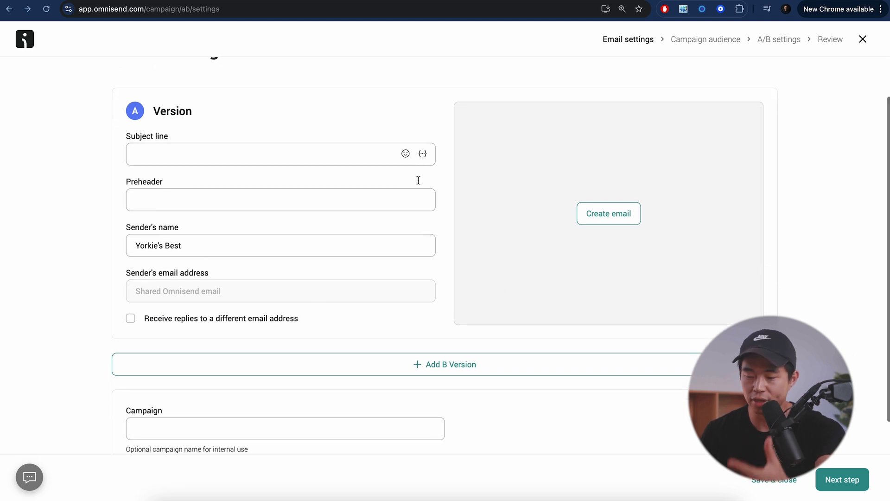
click(423, 360)
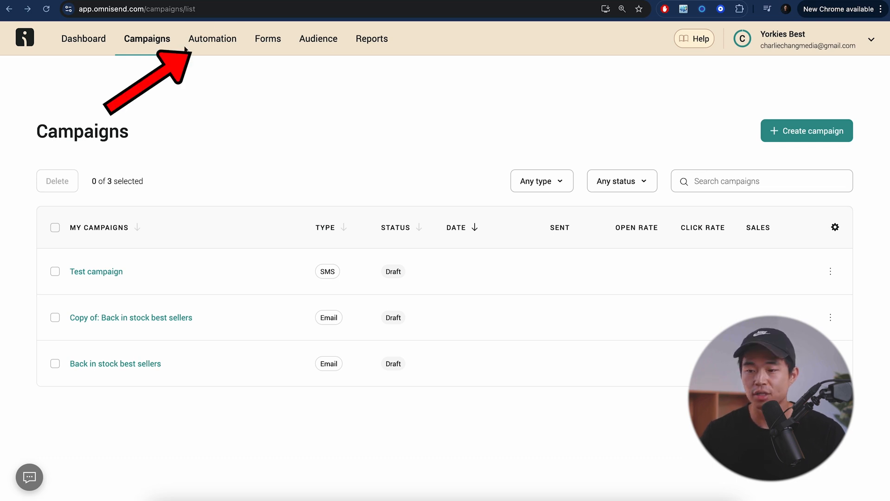
Start the Abandoned Cart and Checkout automation workflows with the SMS channel added, and show the workflow list
click(213, 39)
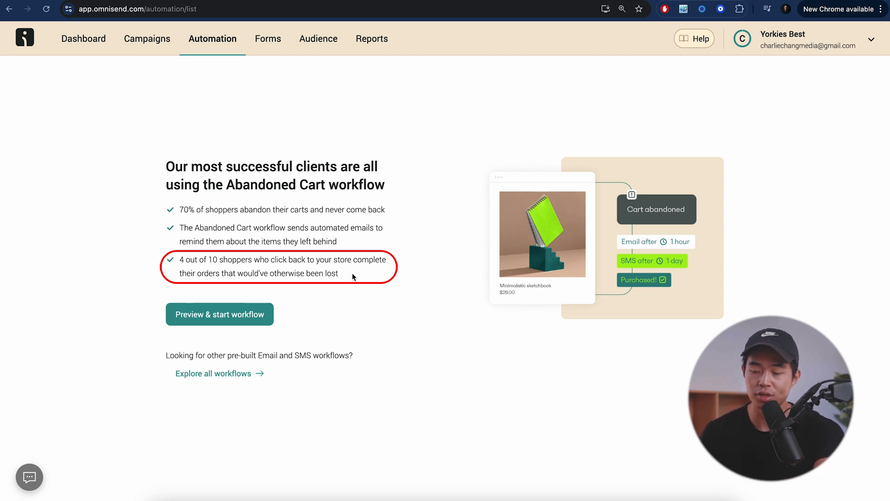
click(241, 314)
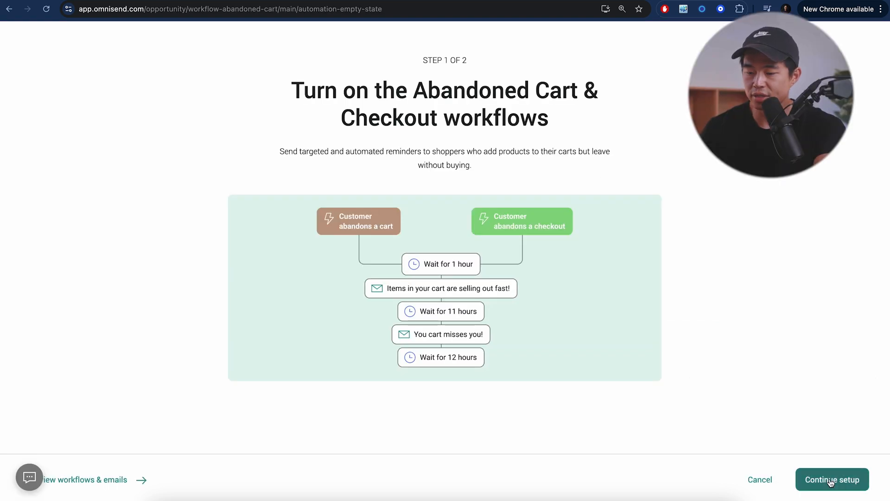
click(831, 482)
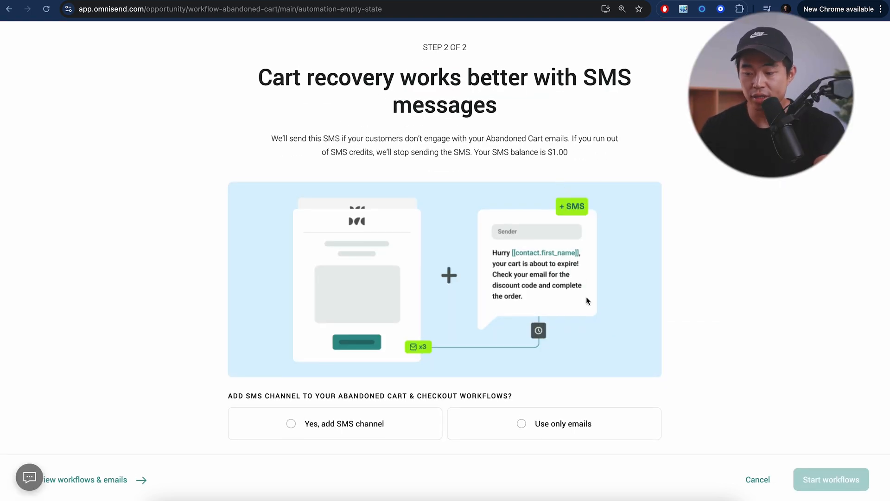
click(328, 433)
click(848, 480)
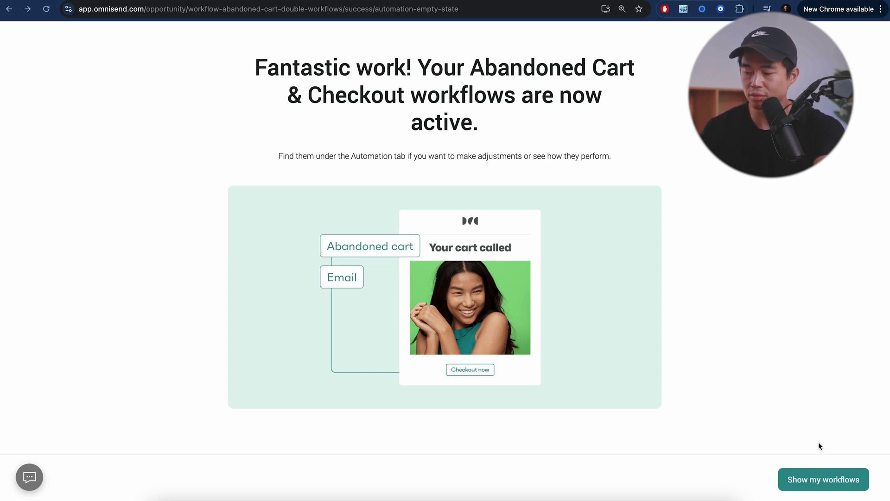
click(821, 479)
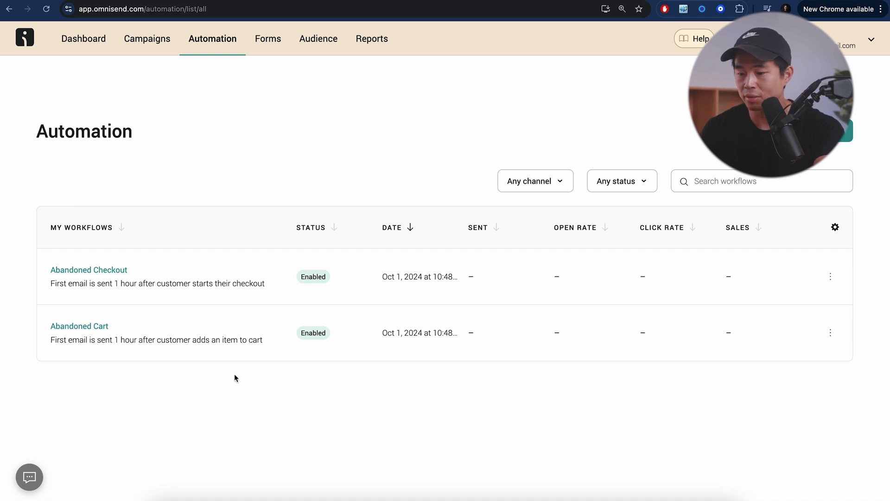
Open the Abandoned Cart workflow and examine its trigger, emails and wait times
click(91, 326)
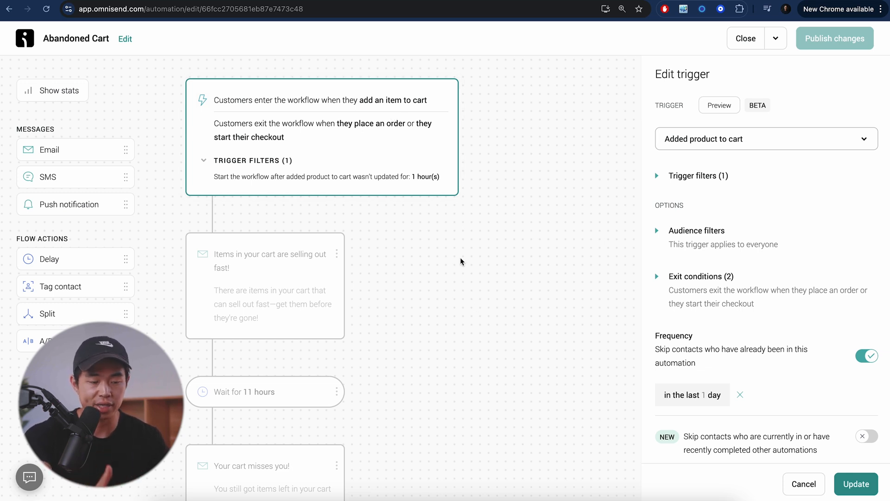
scroll(305, 443, down, 5)
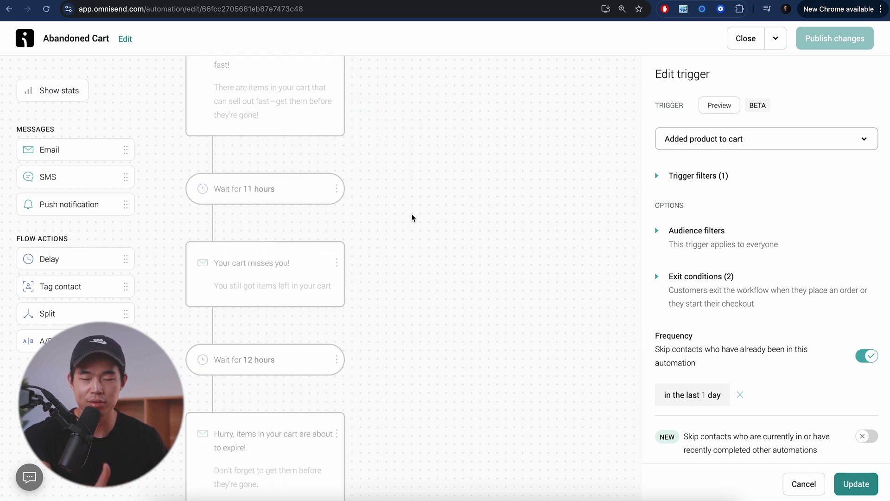
scroll(412, 217, up, 1)
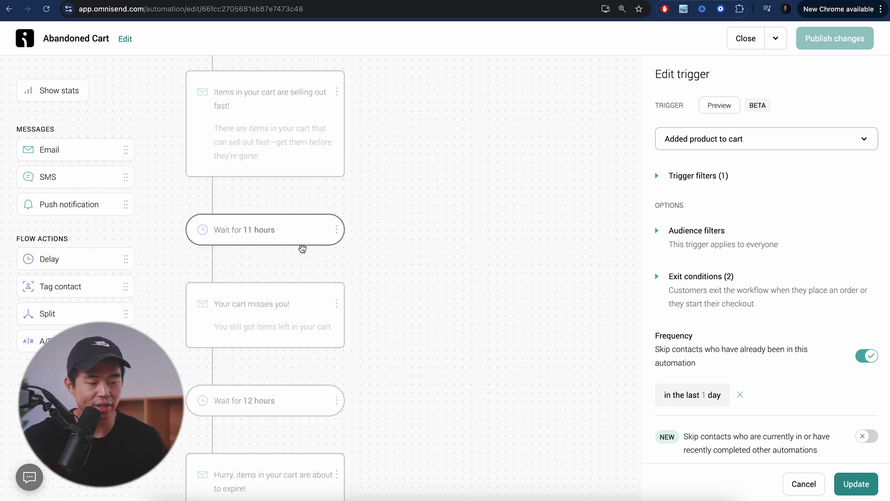
scroll(426, 161, up, 4)
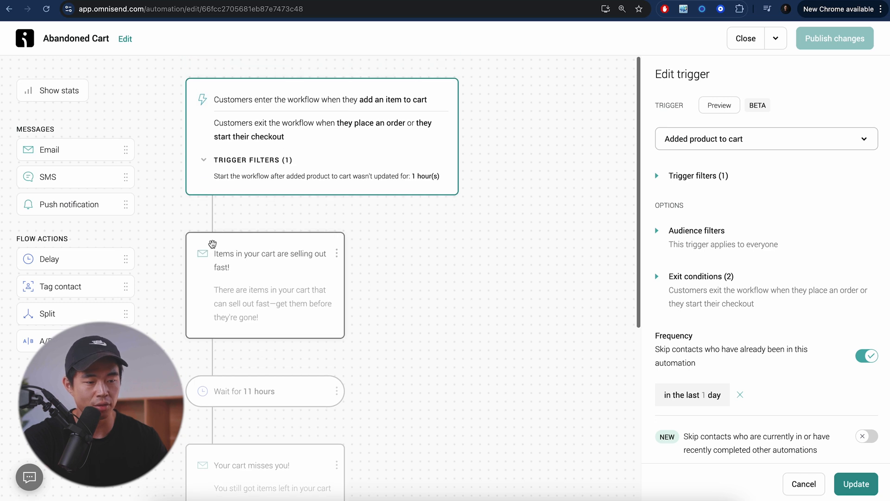
Set the Abandoned Cart trigger filter to start the workflow after the cart has not been updated for 2 hours
scroll(354, 166, up, 1)
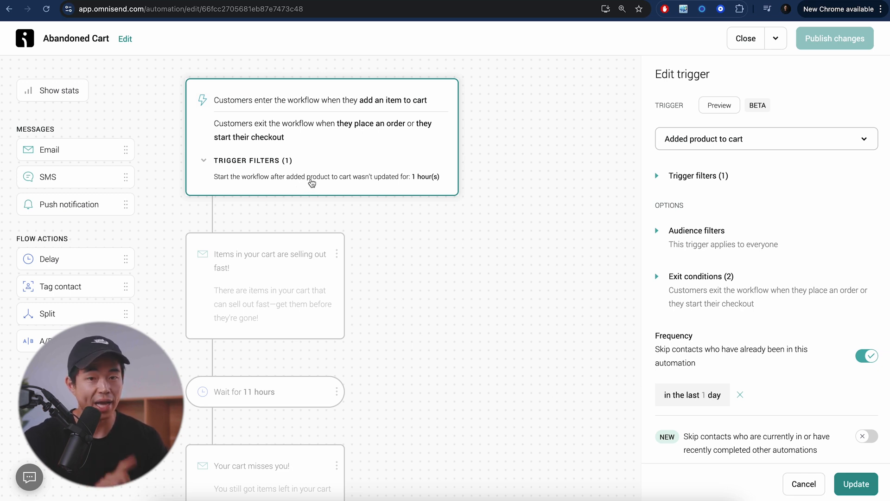
click(659, 176)
click(791, 361)
drag(718, 357, 690, 357)
text(2)
click(856, 484)
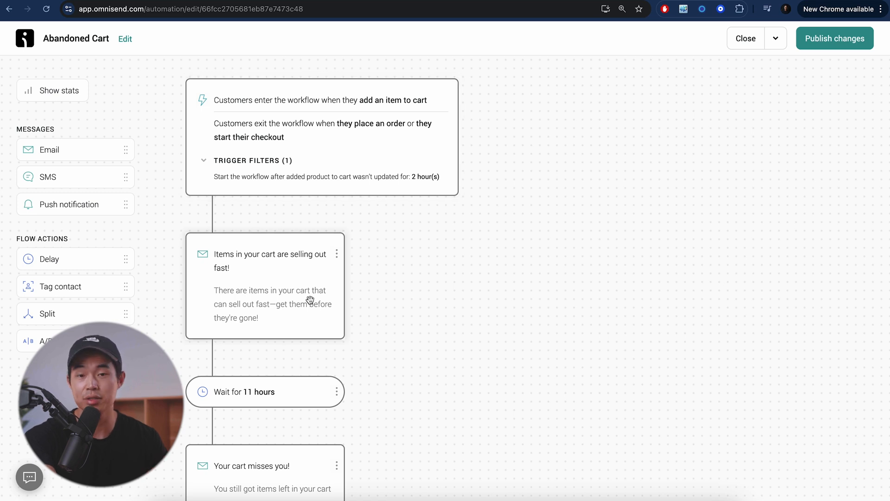
Open the first cart email's settings and look through its content in the email editor
click(261, 266)
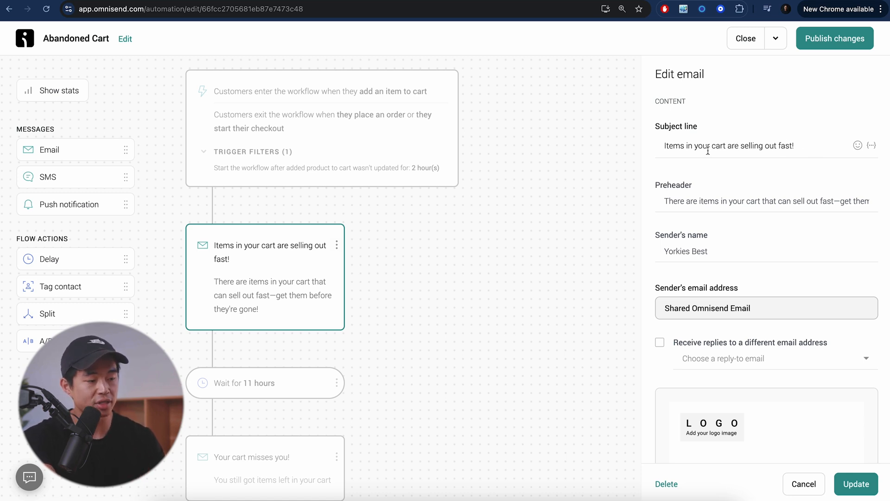
scroll(729, 212, down, 9)
scroll(773, 290, up, 2)
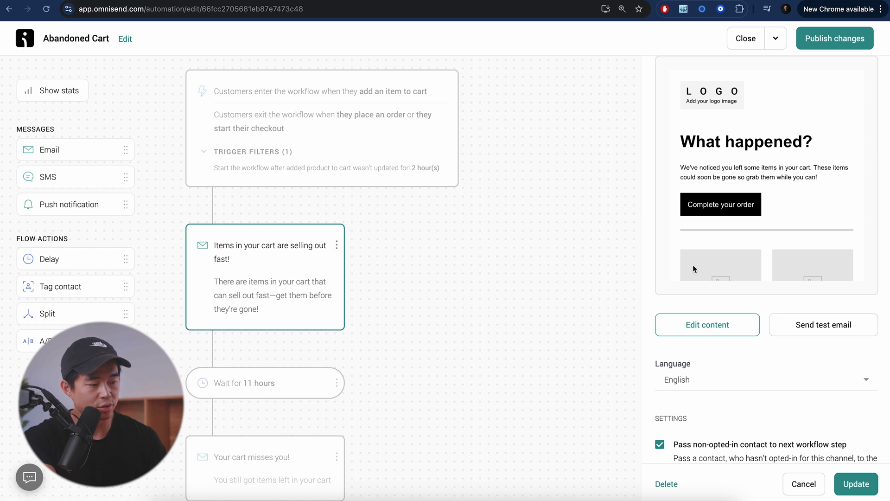
click(708, 327)
click(565, 283)
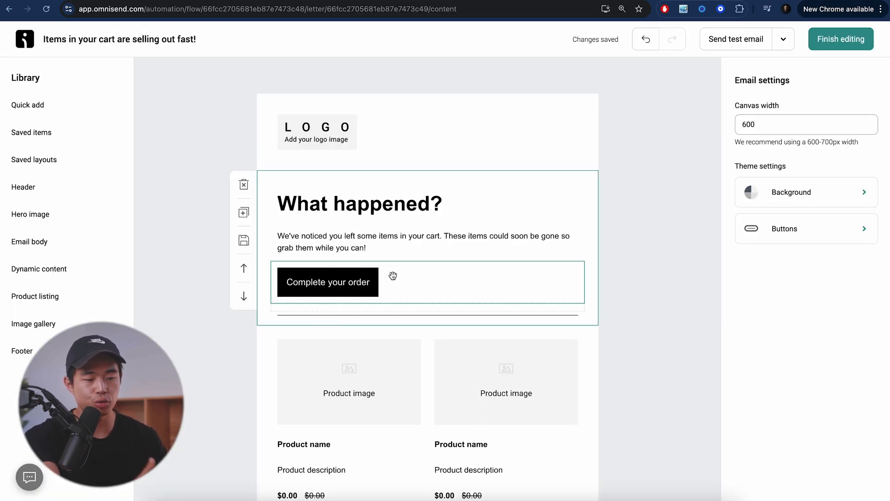
scroll(393, 276, down, 1)
scroll(393, 278, down, 10)
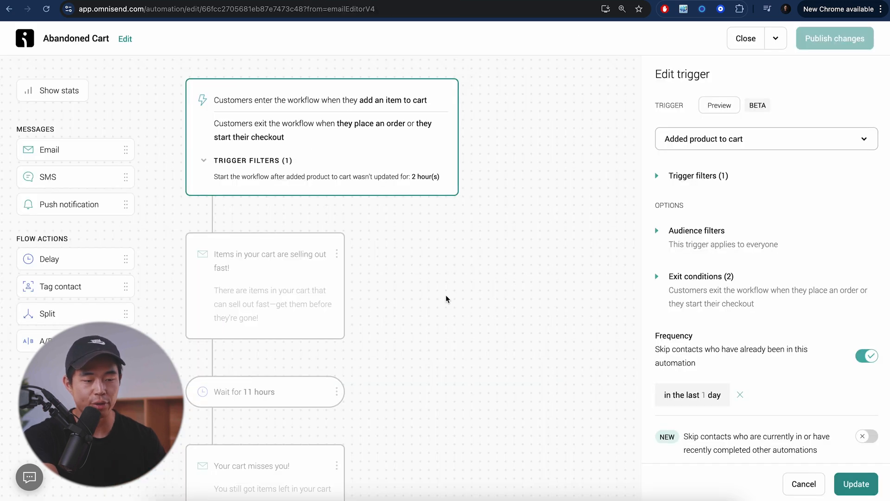
Examine the delay after the first email and the settings of the "Your cart misses you!" and "Hurry, items in your cart are about to expire!" emails
scroll(446, 298, down, 4)
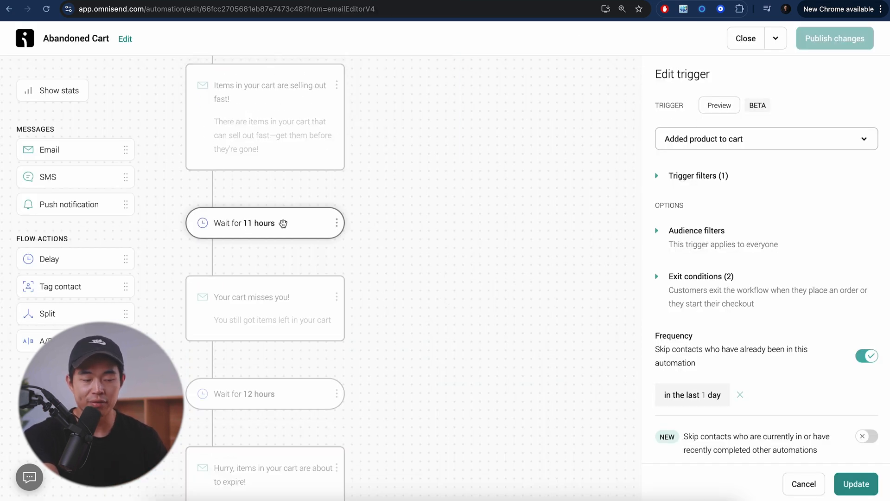
click(286, 225)
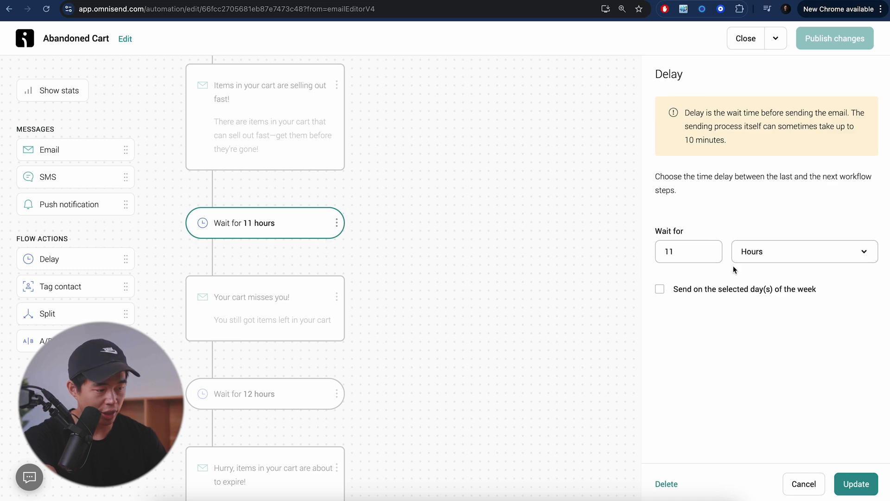
scroll(325, 278, down, 1)
click(274, 284)
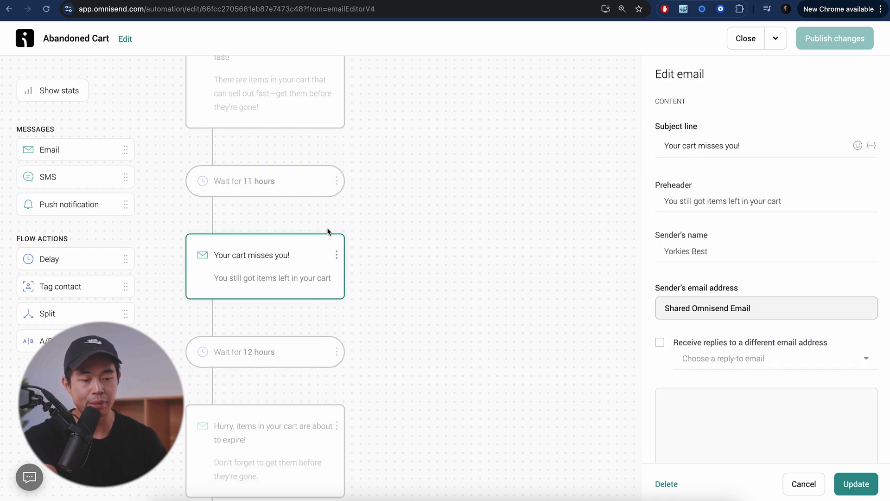
scroll(763, 325, down, 9)
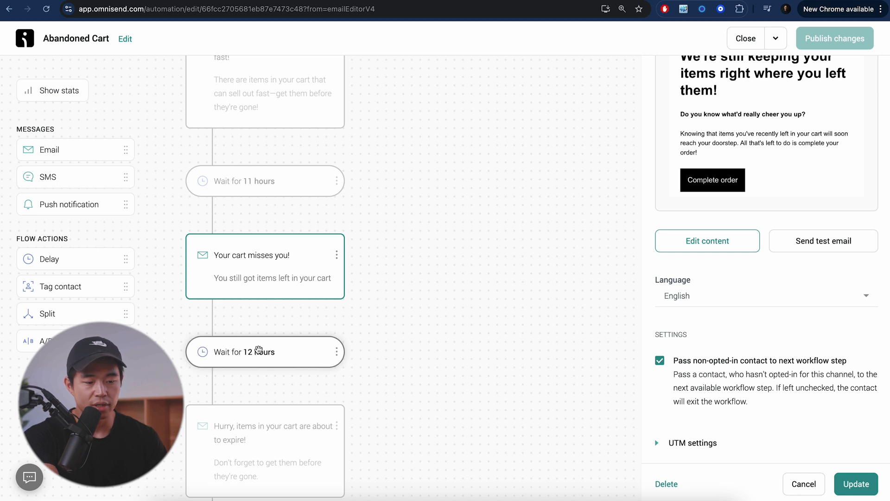
scroll(256, 354, down, 2)
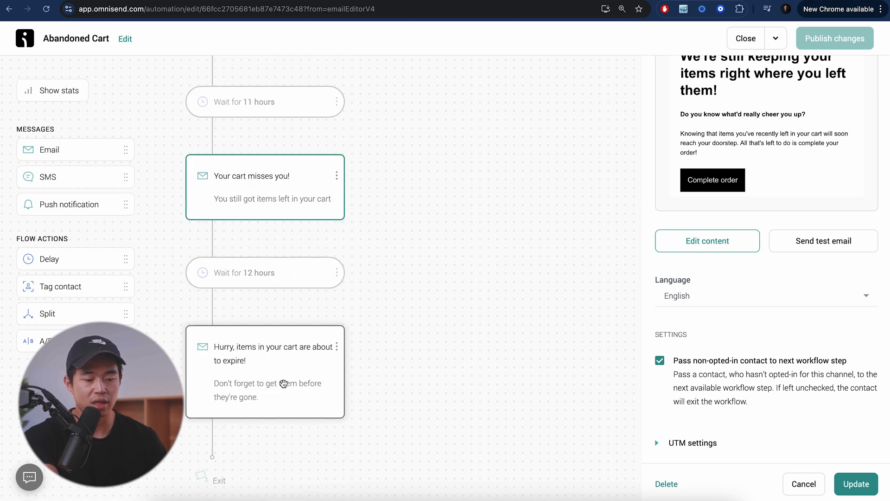
click(281, 380)
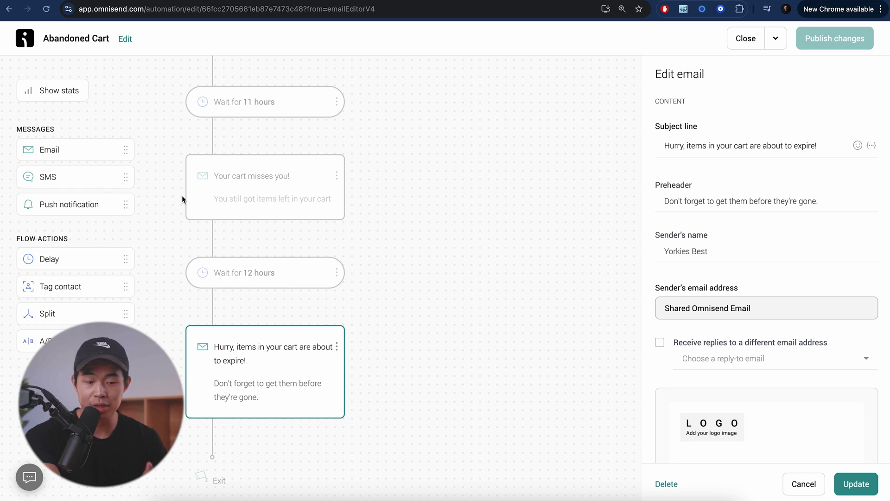
Add a delay of 2 days after the last email in the Abandoned Cart workflow
drag(55, 258, 217, 427)
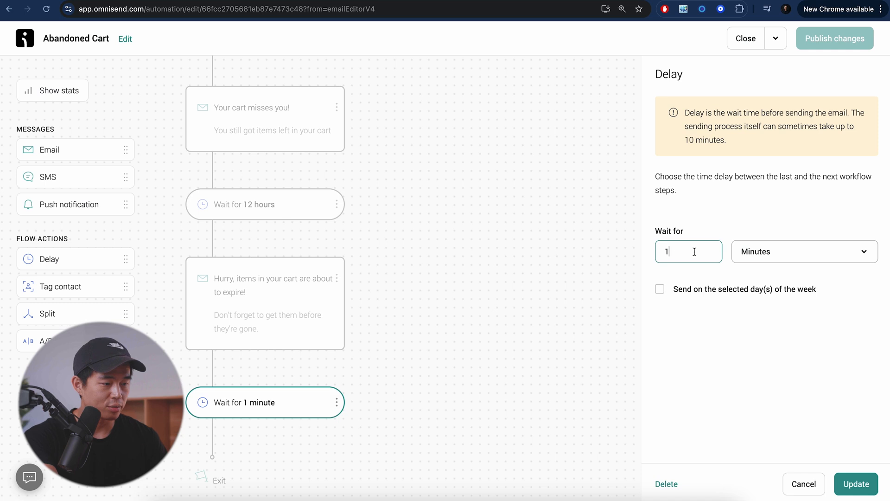
text(2)
click(783, 260)
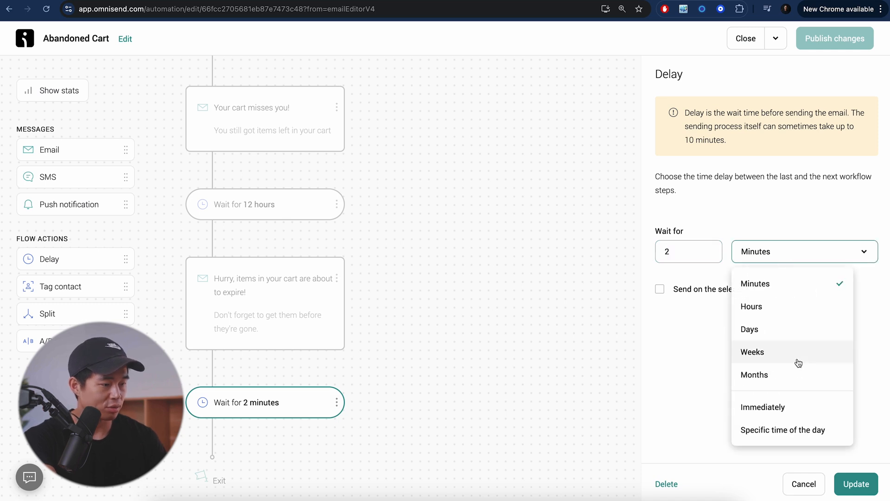
click(771, 330)
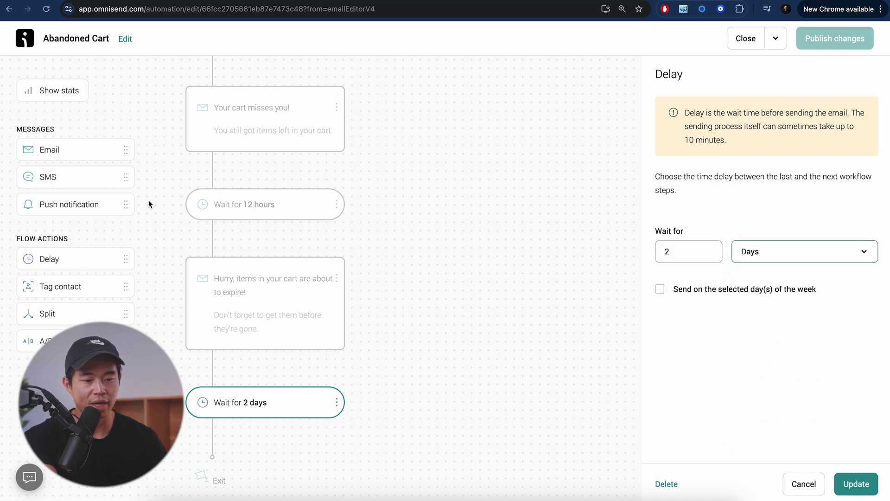
Add an SMS message after the 2-day delay, followed by an A/B testing block with a 50/50 split
drag(67, 181, 195, 408)
drag(46, 341, 222, 427)
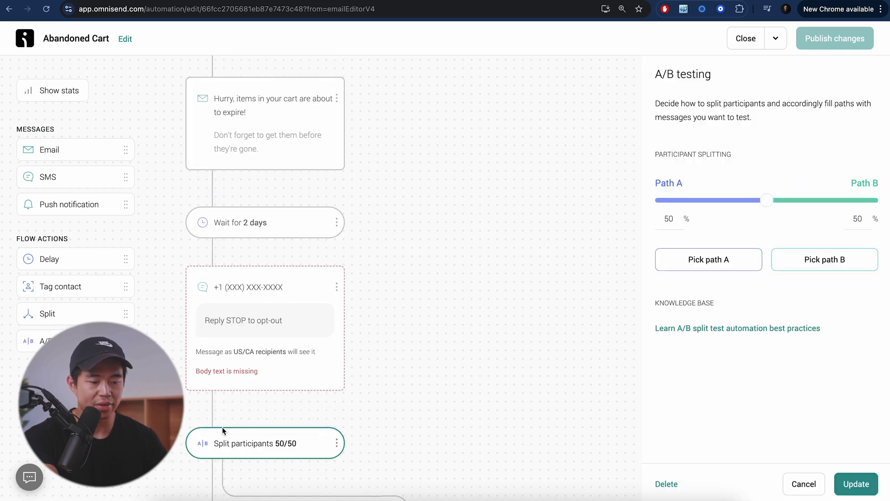
scroll(227, 417, down, 3)
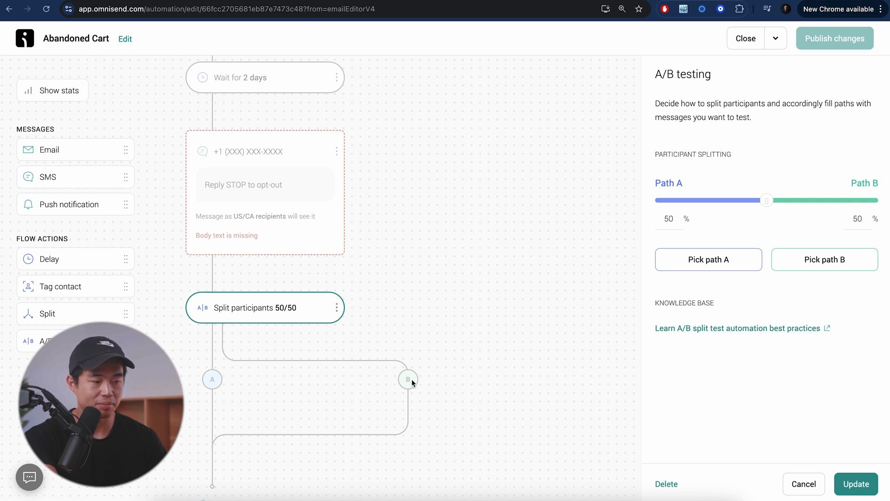
Place an email with subject and preheader "test" on path A and an SMS with the text "Hello" on path B
drag(71, 149, 219, 401)
drag(132, 177, 421, 380)
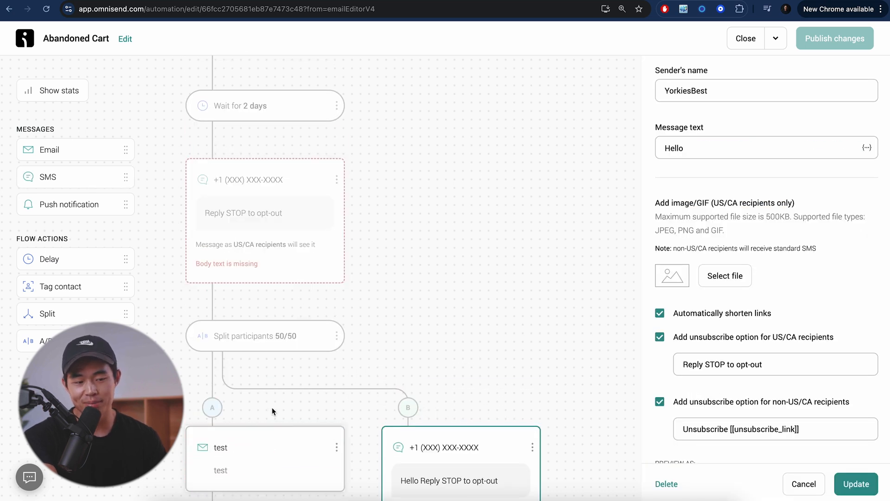
Give the SMS above the split the message text "hello" and publish the workflow changes
click(290, 366)
scroll(391, 219, up, 10)
scroll(391, 219, down, 10)
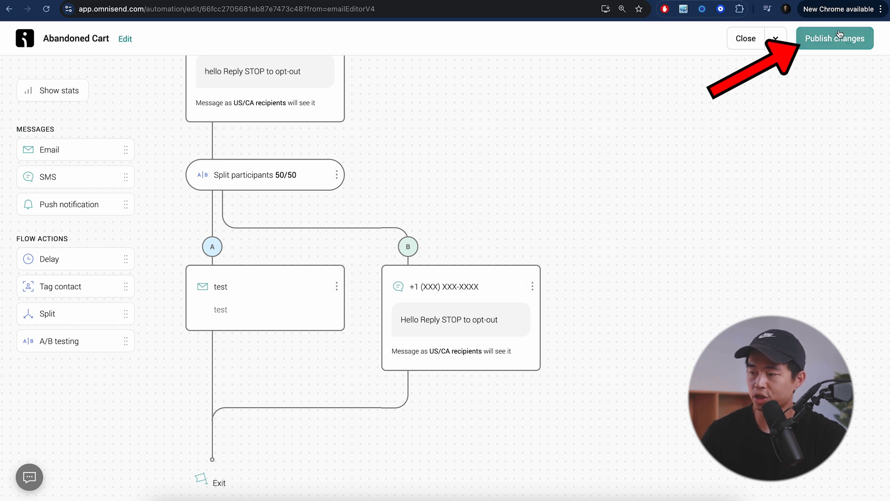
click(835, 38)
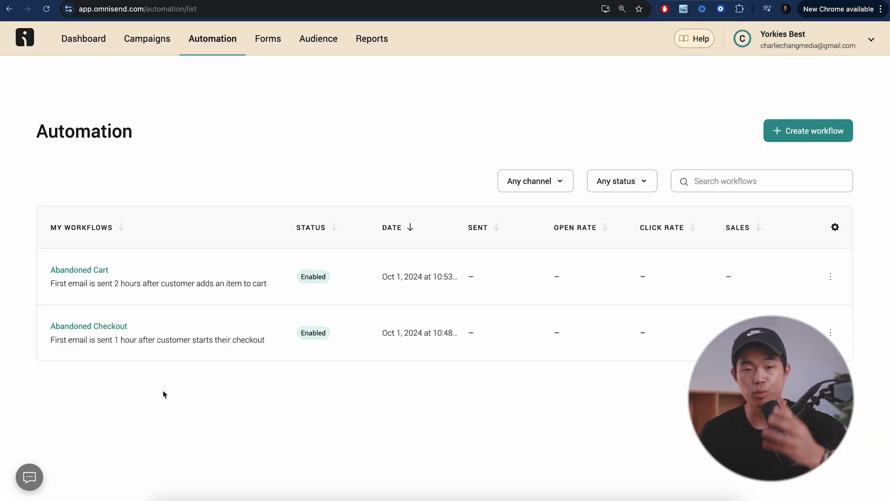
Create a new workflow from the pre-built Welcome automation with three emails, filtering the templates by the Welcome type
click(809, 131)
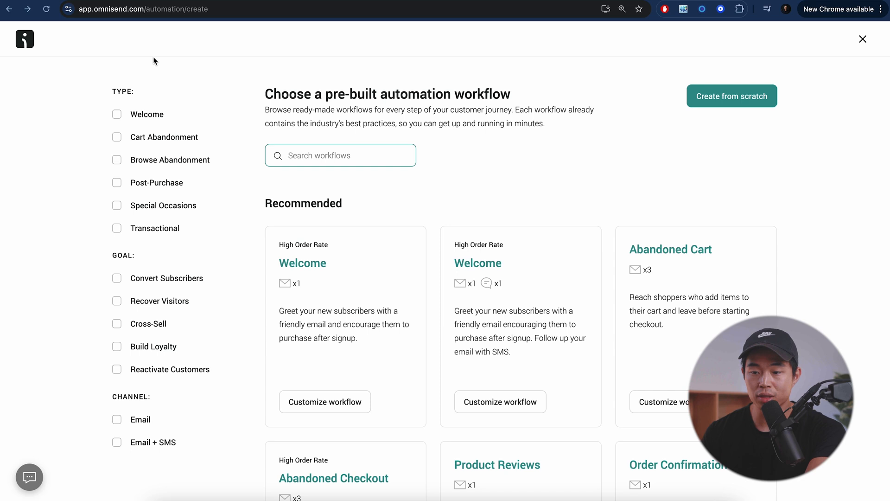
click(118, 116)
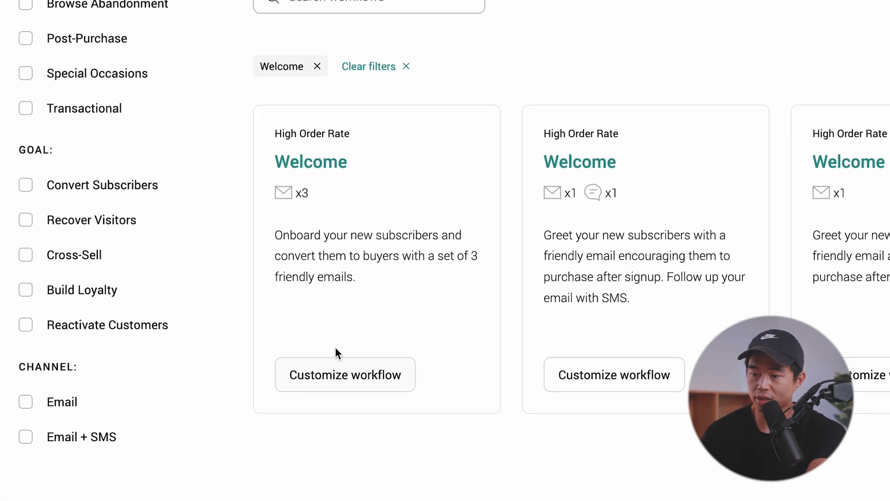
click(349, 376)
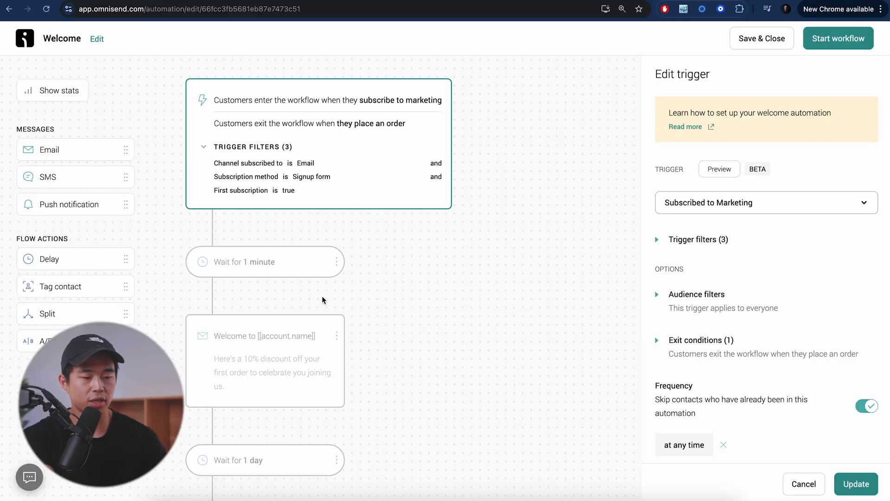
Examine the Welcome workflow's sequence and its trigger filters, exit conditions and frequency settings
scroll(327, 297, down, 4)
scroll(323, 296, up, 5)
scroll(324, 301, down, 1)
scroll(324, 300, up, 1)
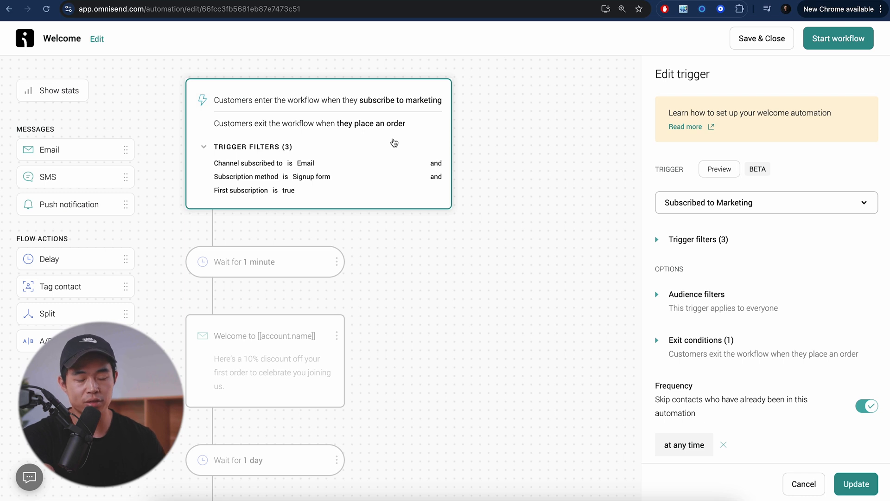
scroll(763, 270, down, 3)
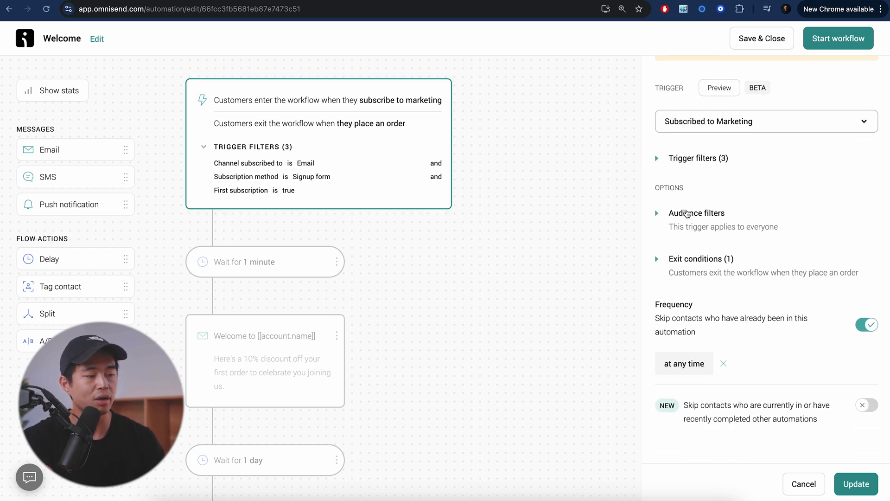
scroll(751, 279, down, 1)
scroll(823, 317, up, 3)
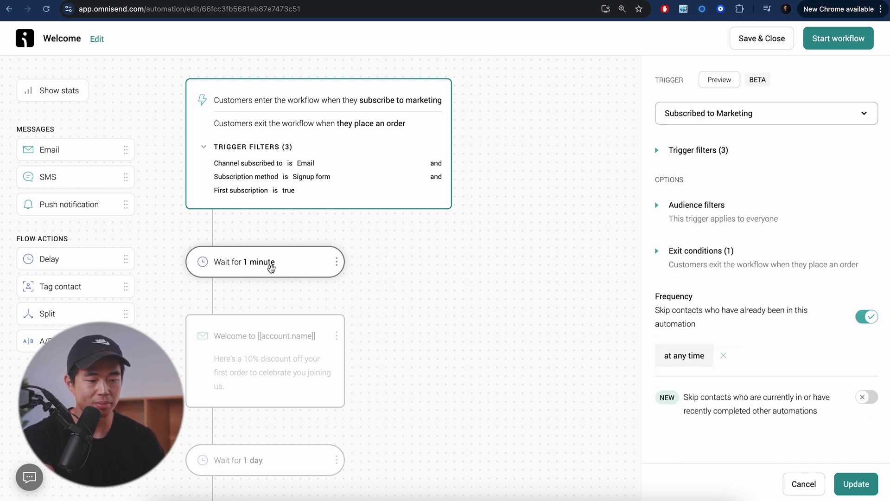
Examine the initial delay and the first welcome email's subject, preheader, content preview and settings
click(272, 268)
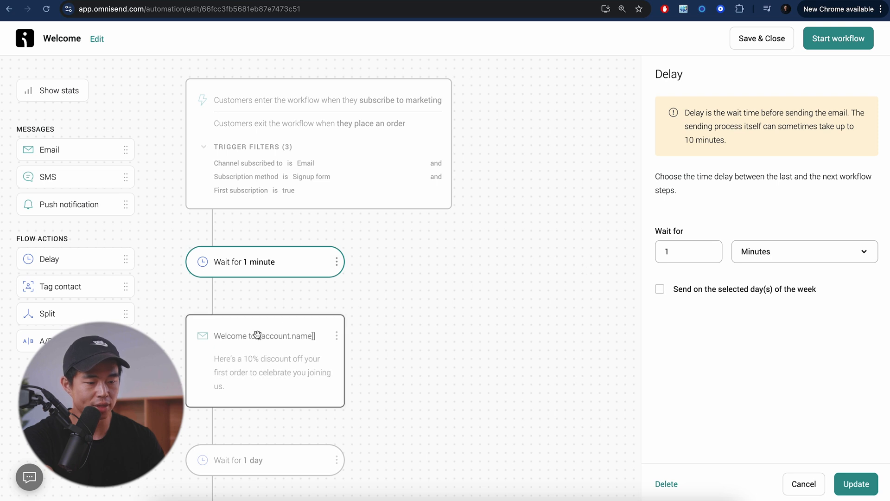
click(294, 382)
scroll(297, 382, down, 2)
scroll(297, 382, down, 1)
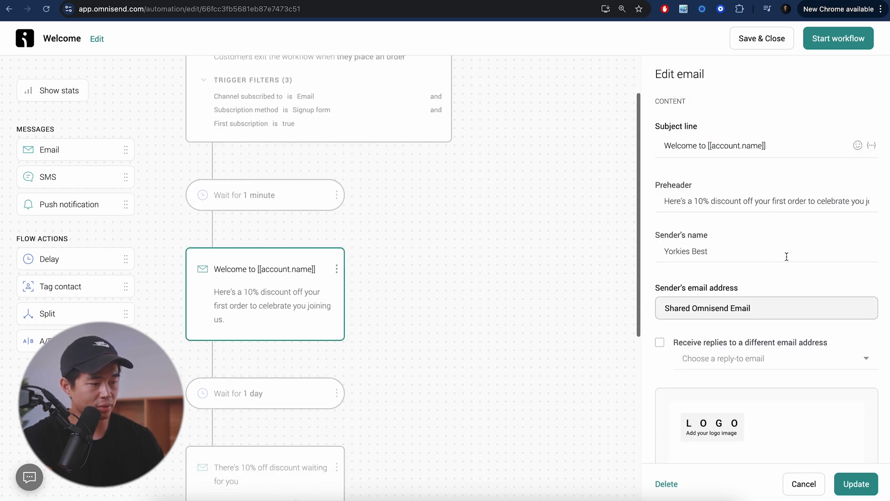
scroll(730, 241, down, 1)
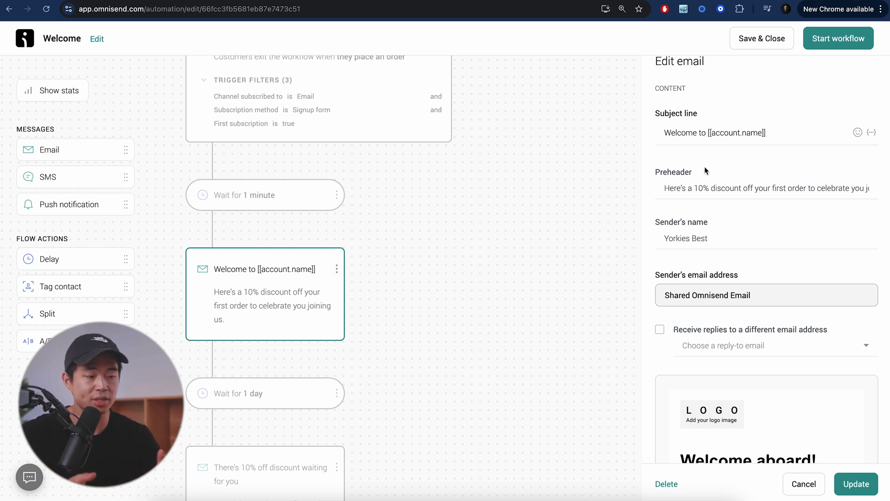
scroll(768, 356, down, 6)
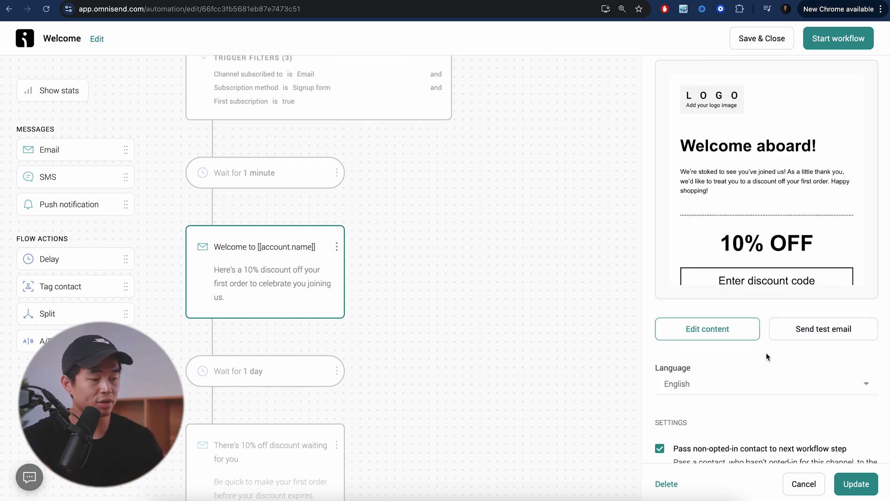
scroll(766, 352, up, 1)
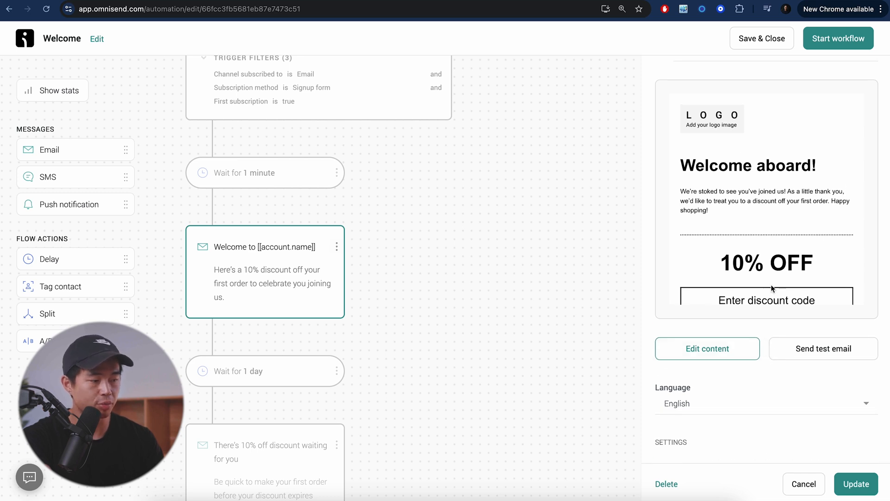
scroll(772, 288, up, 4)
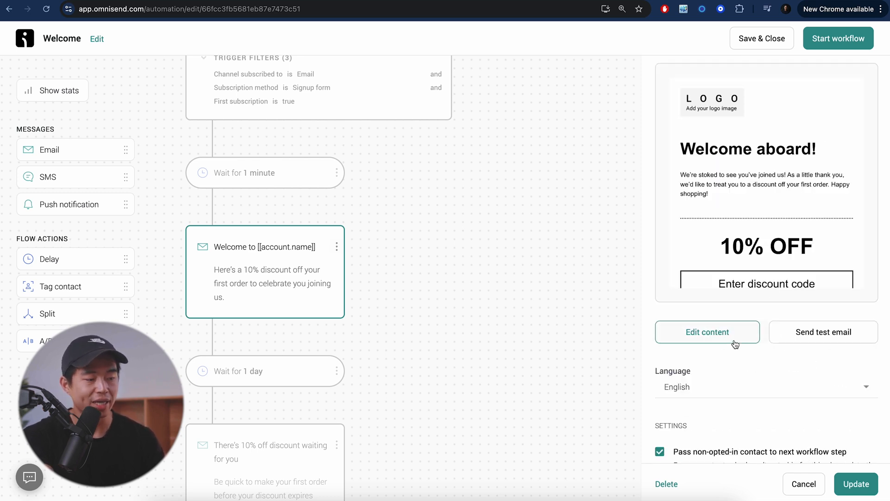
scroll(730, 334, down, 2)
scroll(249, 301, down, 3)
scroll(249, 302, down, 1)
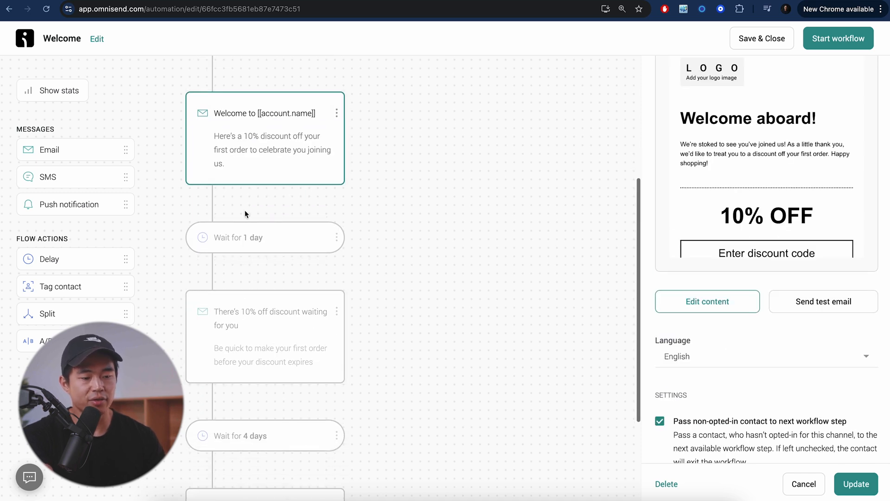
Review the delay after the welcome email and the settings of the two follow-up discount emails
click(244, 241)
click(264, 346)
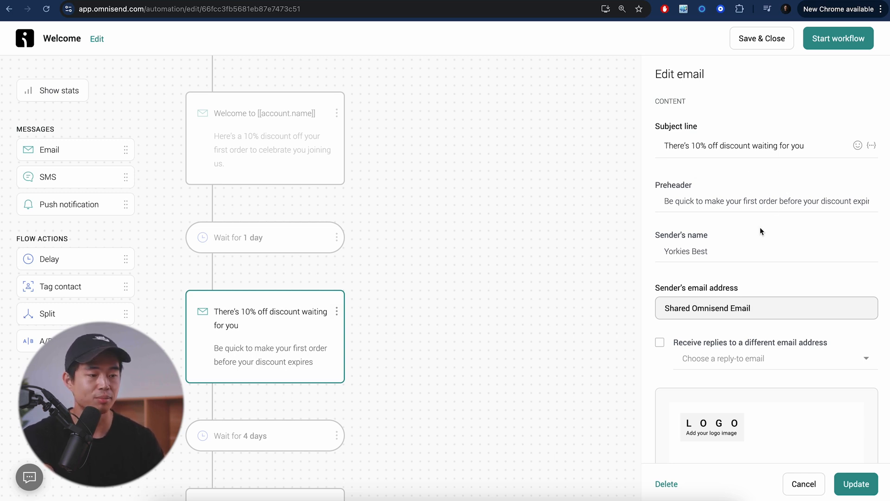
scroll(261, 304, down, 3)
click(272, 404)
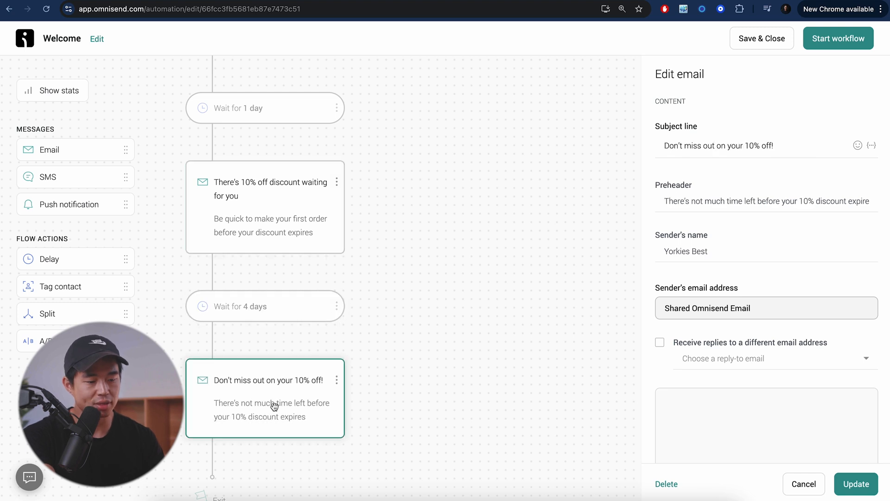
Examine the last discount email's sender settings and content preview in the Welcome workflow
scroll(312, 366, down, 1)
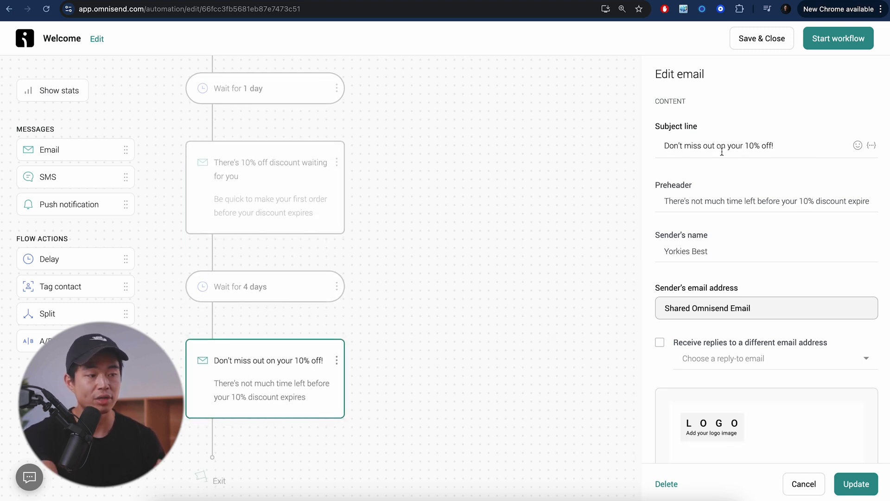
scroll(835, 261, down, 5)
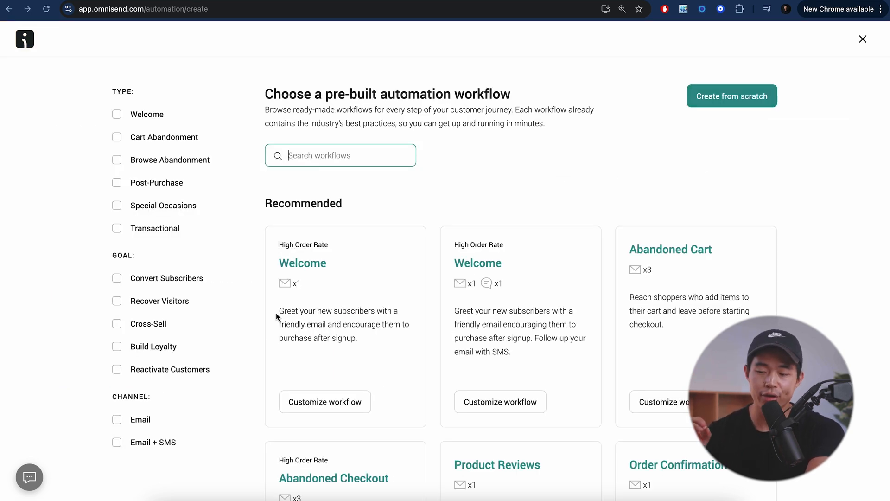
Browse the recommended and full lists of pre-built automation workflows
scroll(262, 313, down, 12)
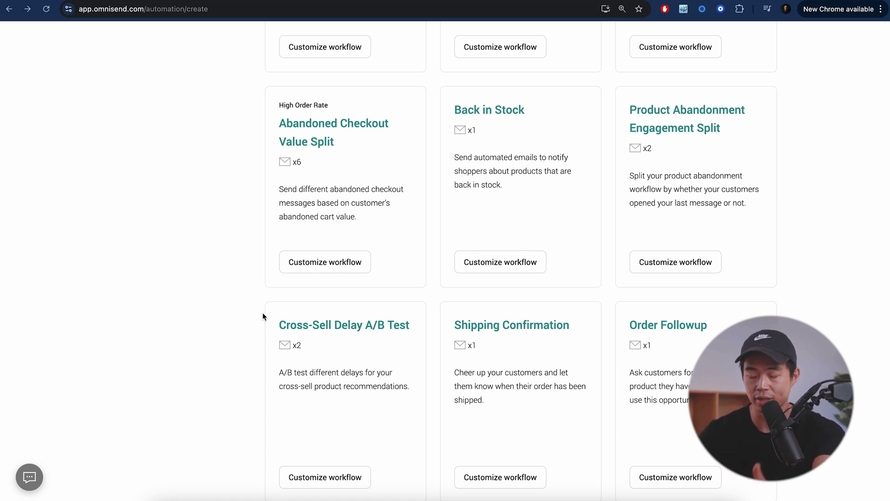
scroll(263, 316, down, 1)
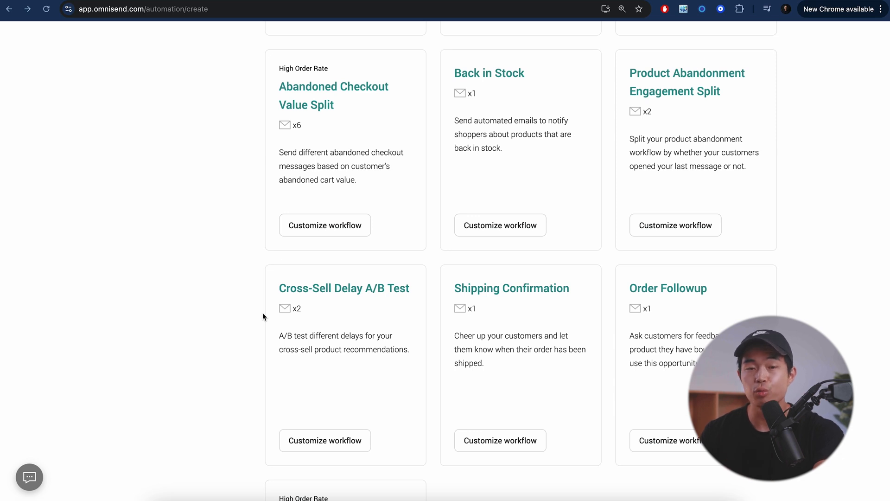
scroll(262, 317, down, 3)
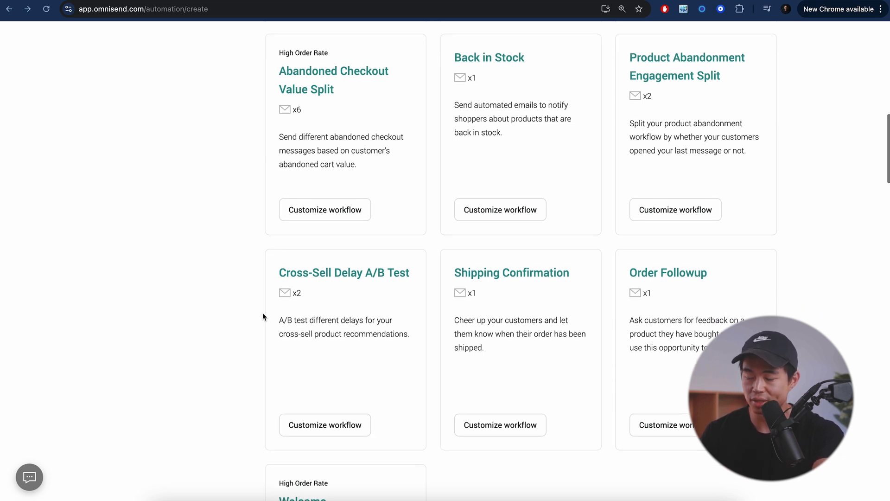
scroll(263, 317, down, 7)
scroll(263, 316, down, 5)
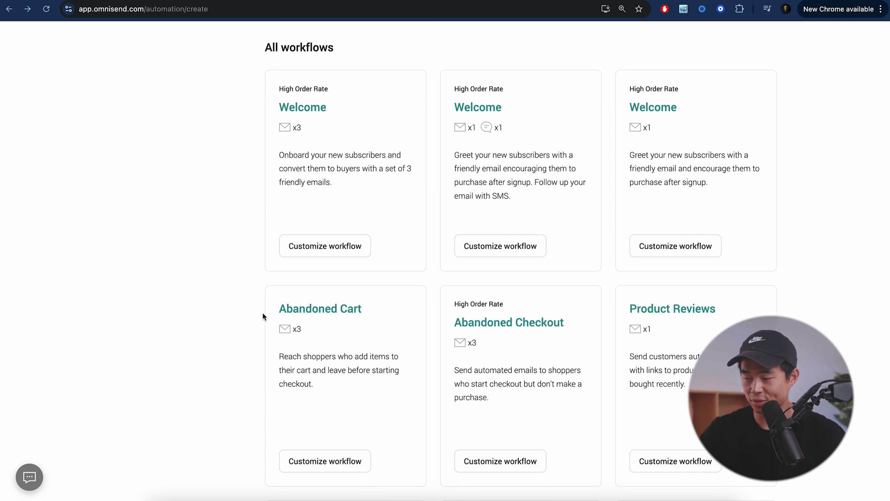
scroll(262, 313, down, 14)
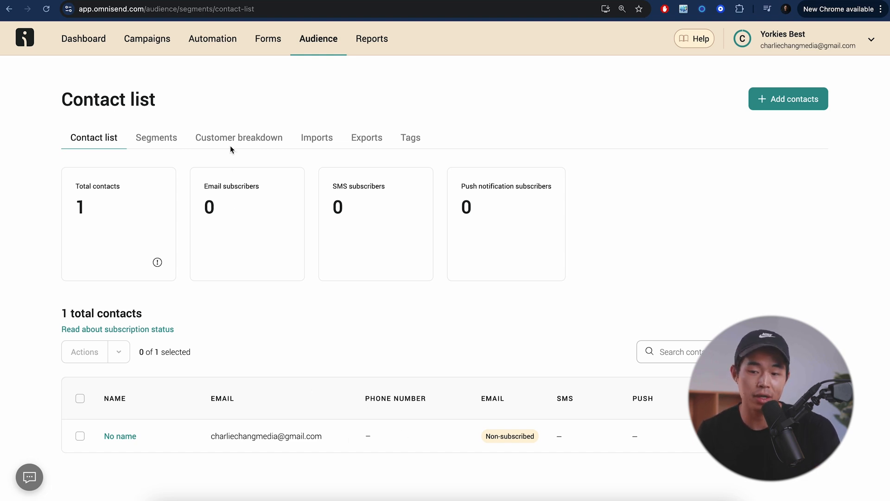
Start a new audience segment and examine the most popular and other pre-built segment templates
click(163, 142)
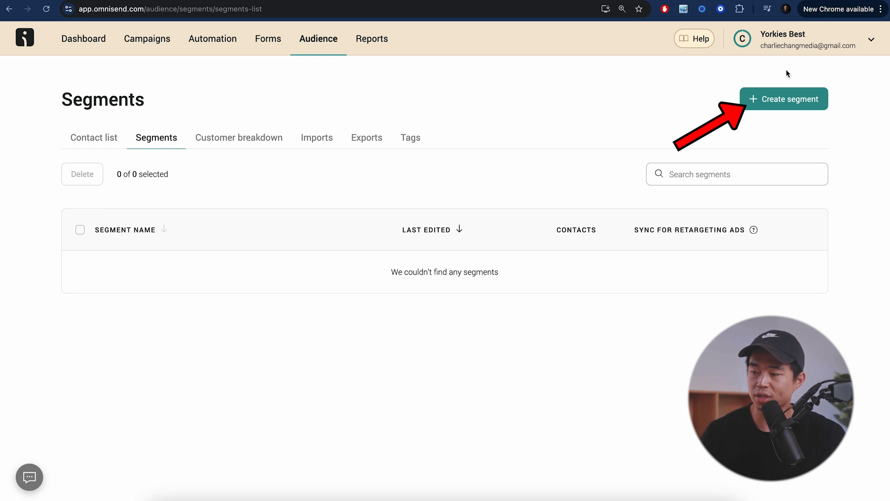
click(773, 103)
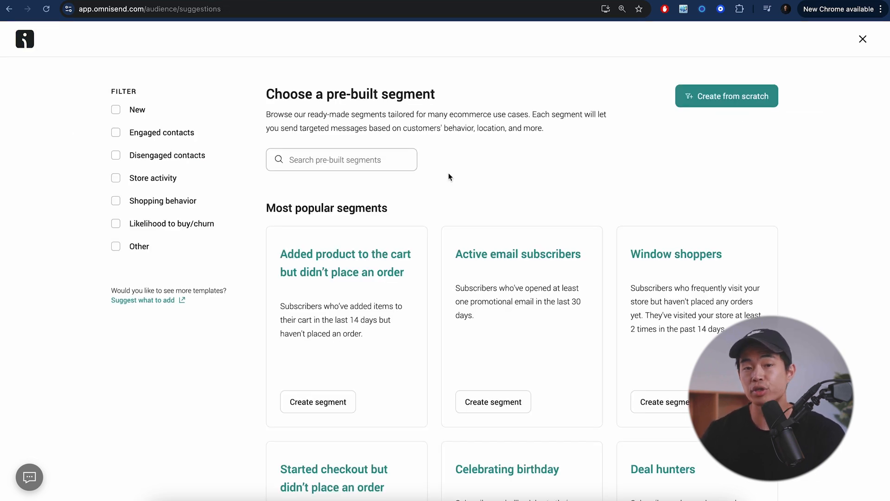
scroll(434, 230, down, 1)
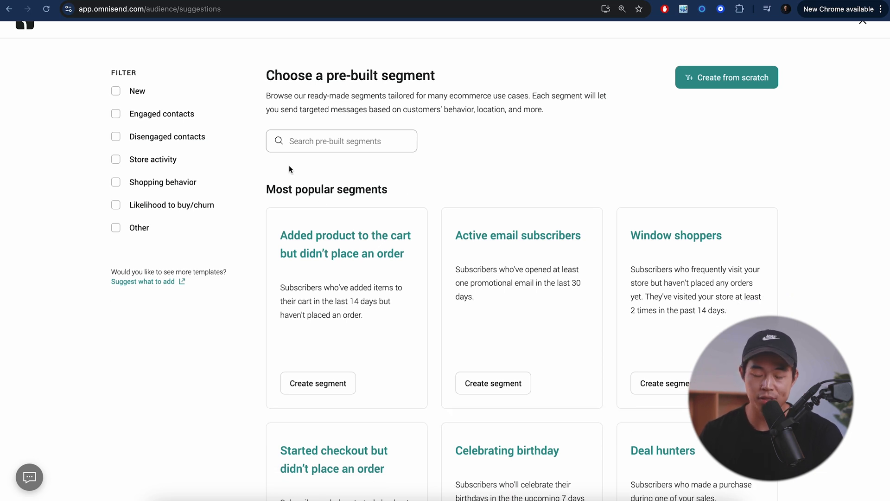
scroll(288, 165, down, 3)
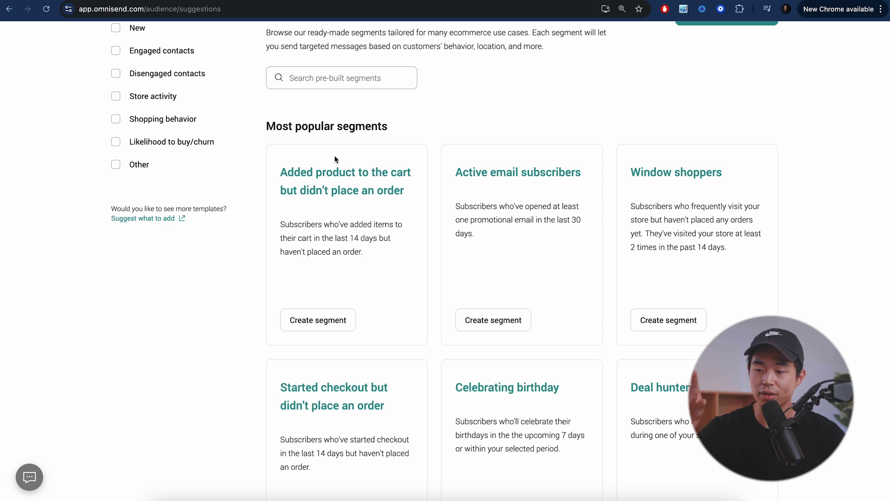
scroll(393, 92, down, 2)
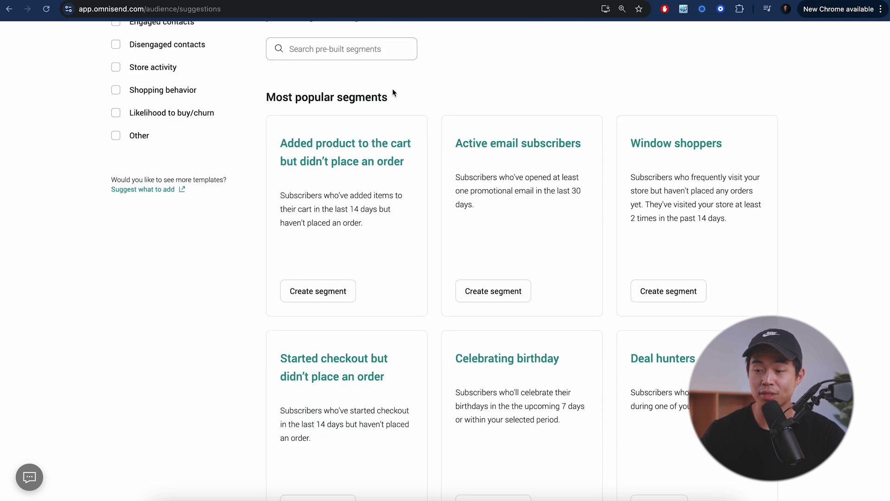
scroll(393, 92, down, 1)
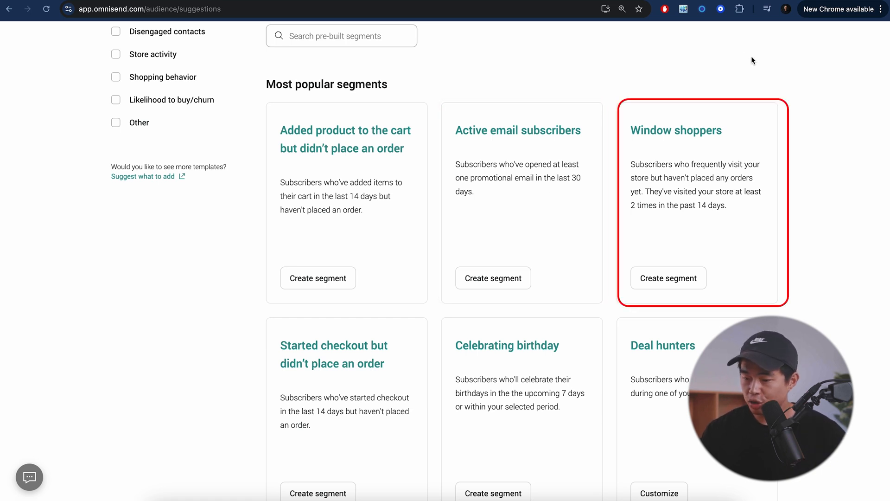
scroll(436, 369, down, 2)
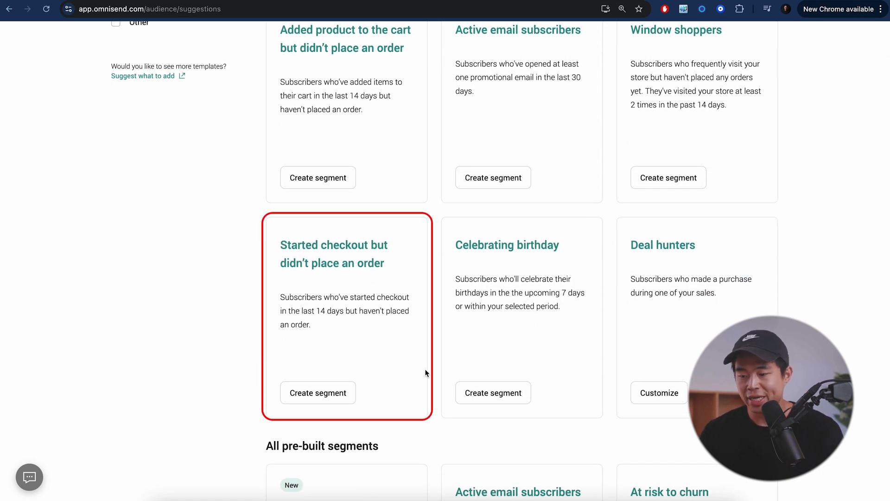
scroll(425, 371, down, 3)
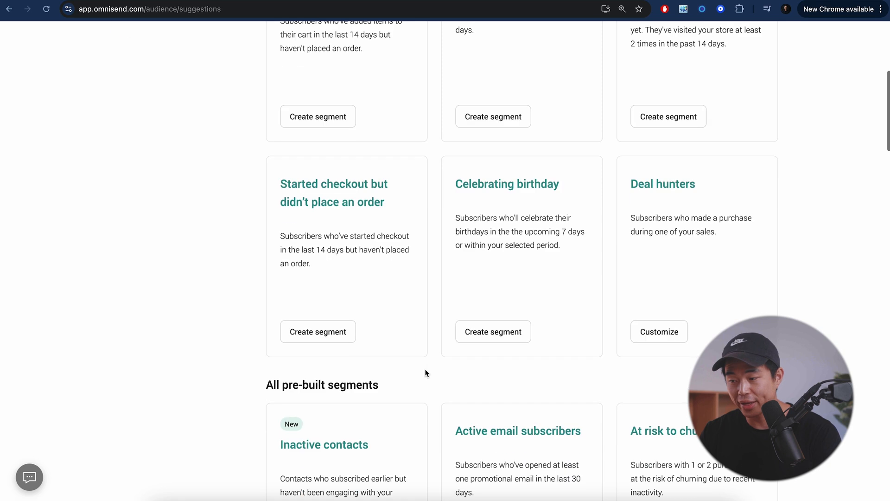
scroll(371, 312, down, 4)
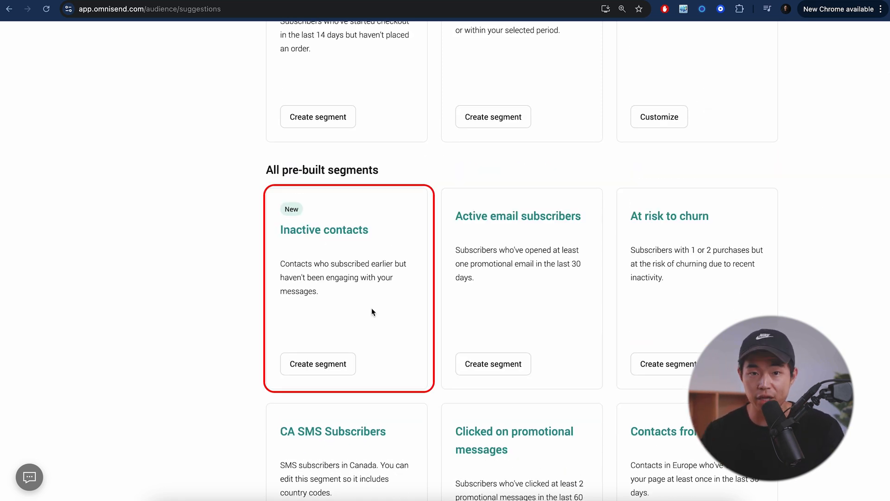
scroll(371, 311, down, 10)
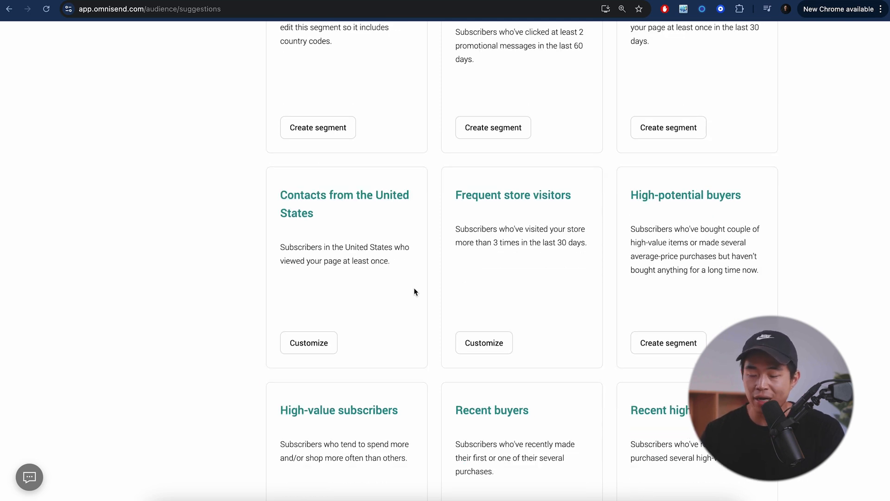
scroll(414, 290, down, 4)
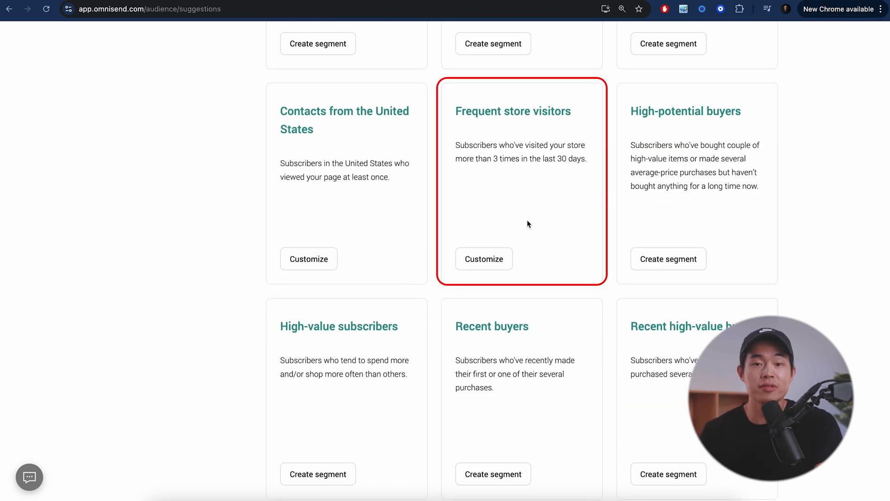
scroll(528, 223, down, 15)
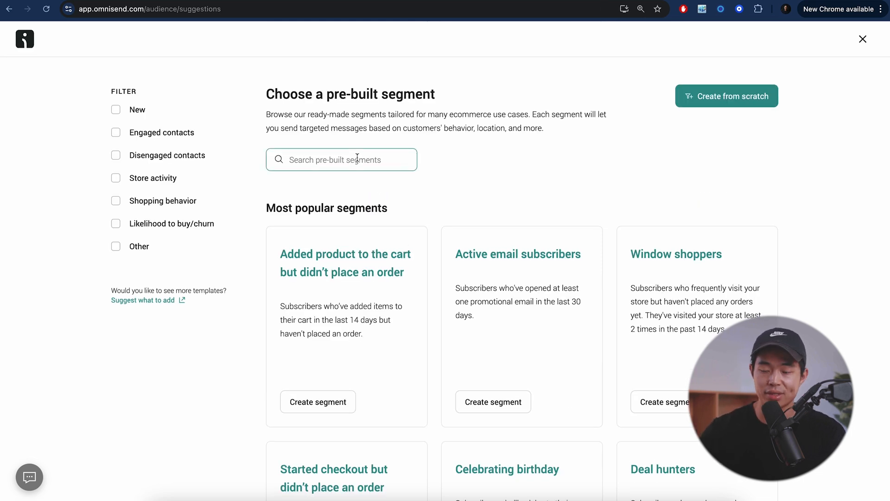
Create the pre-built Active email subscribers segment and update its opened-message filter to the last 45 days
scroll(433, 274, down, 2)
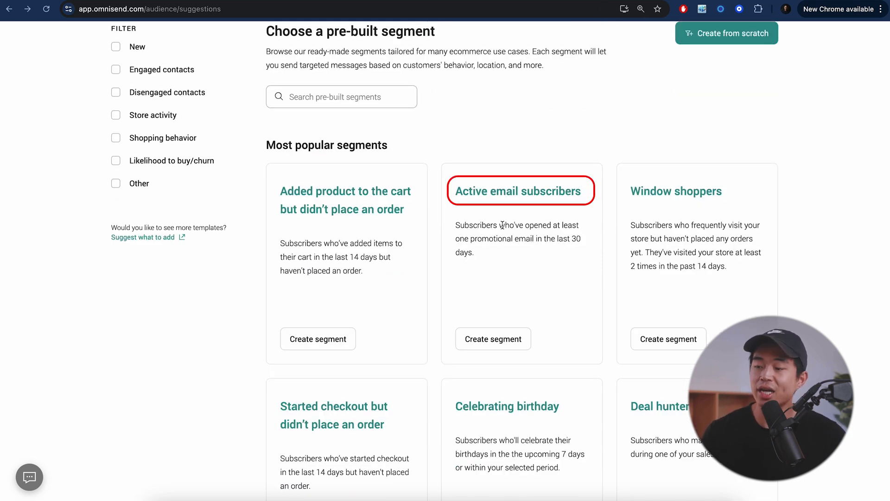
click(508, 345)
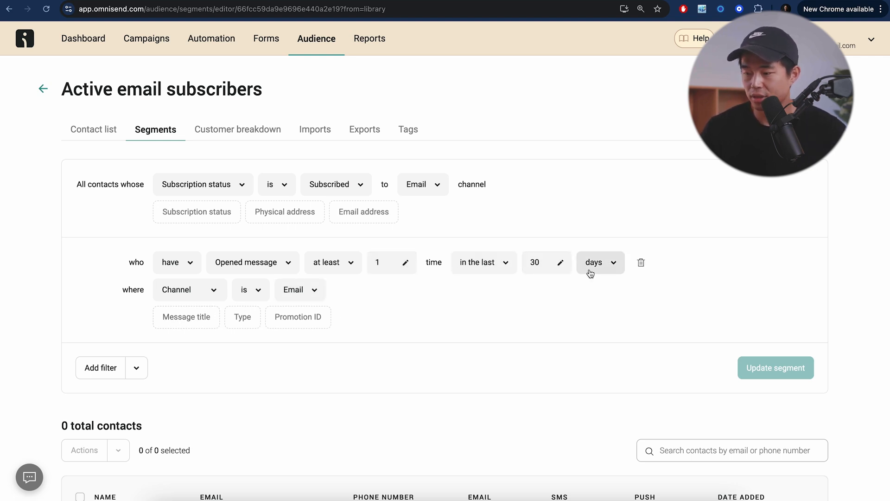
click(563, 262)
text(45)
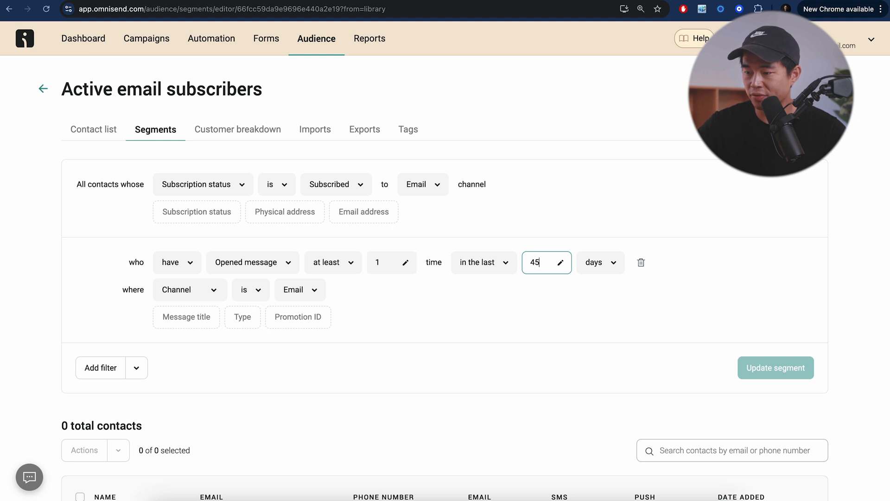
click(564, 307)
click(780, 374)
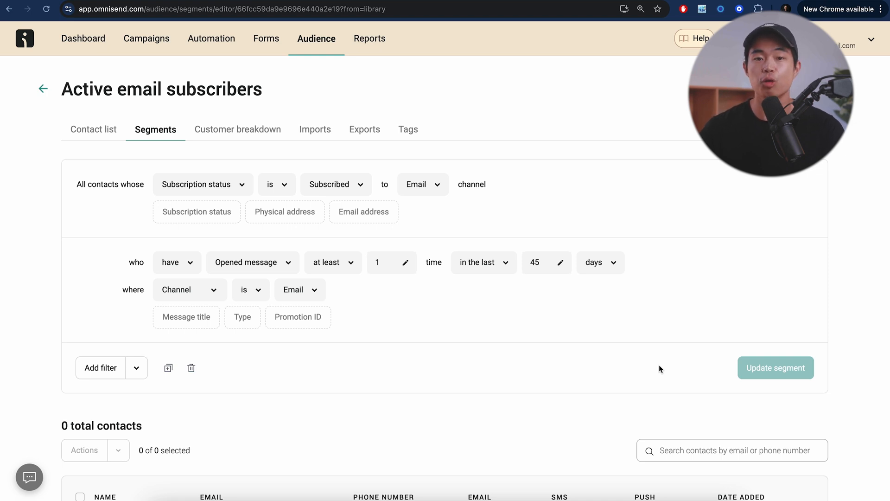
Open the account's reports from the Active email subscribers segment
scroll(280, 104, up, 1)
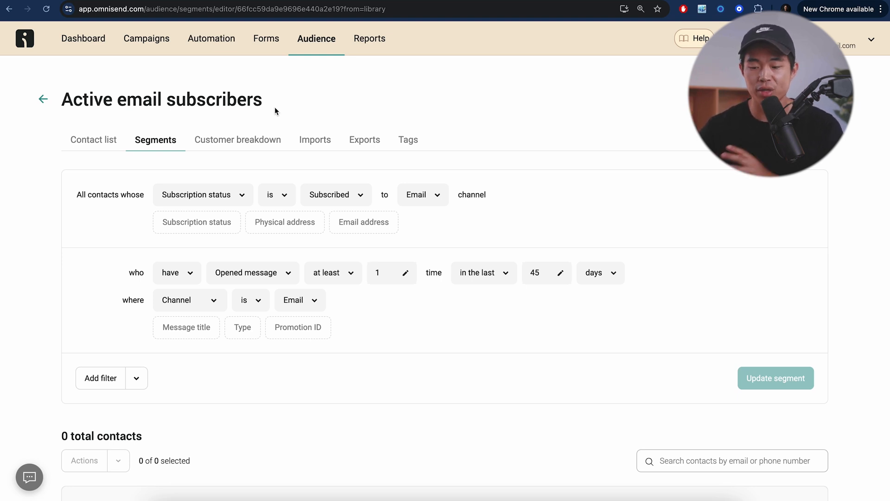
click(378, 41)
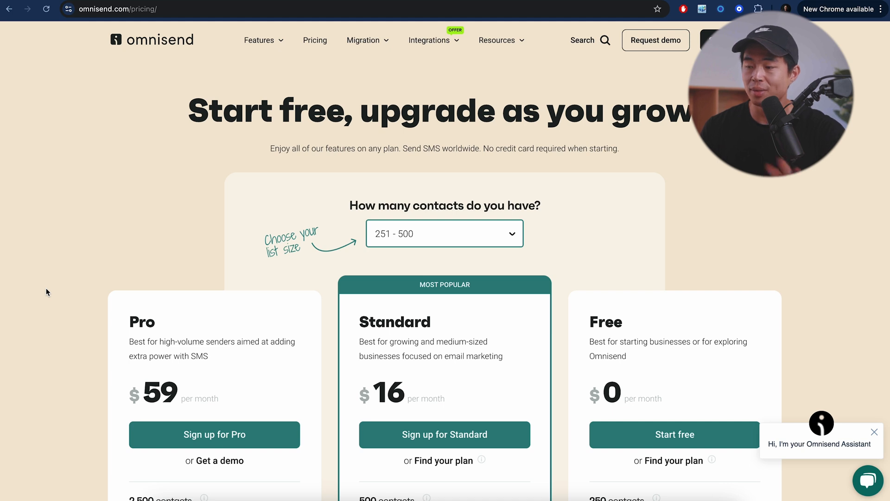
Compare the Pro, Standard and Free plans on the Omnisend pricing page, choosing a list size of 1,001 - 1,500 contacts
scroll(211, 231, down, 7)
scroll(212, 233, up, 3)
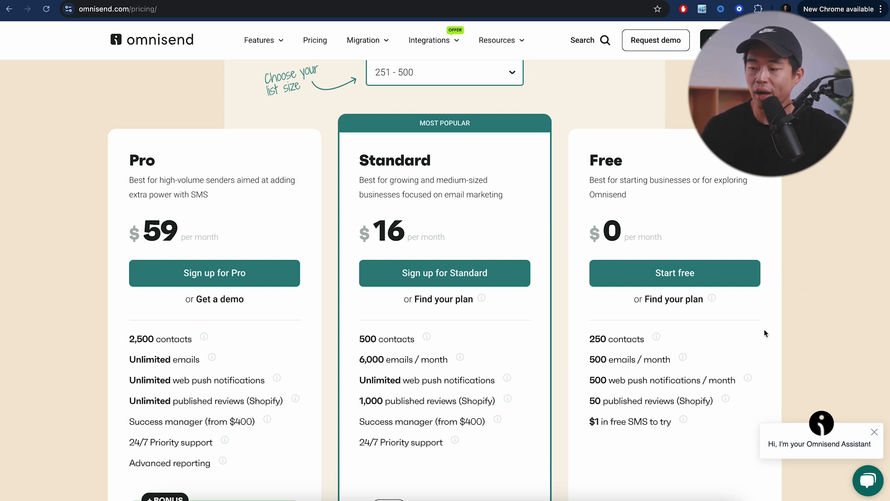
scroll(638, 397, down, 1)
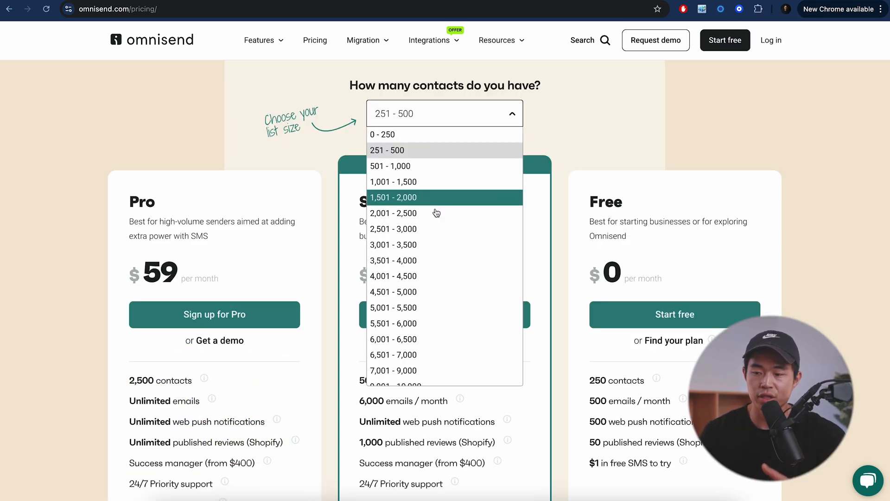
scroll(443, 203, down, 1)
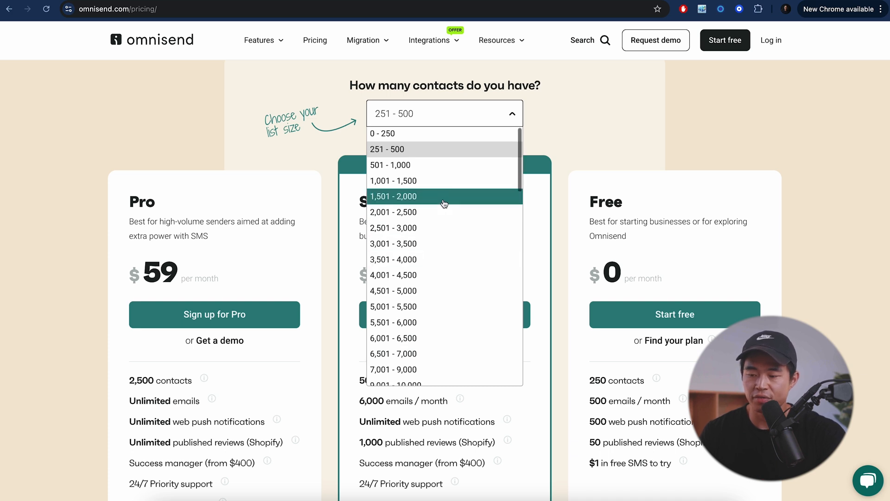
click(405, 184)
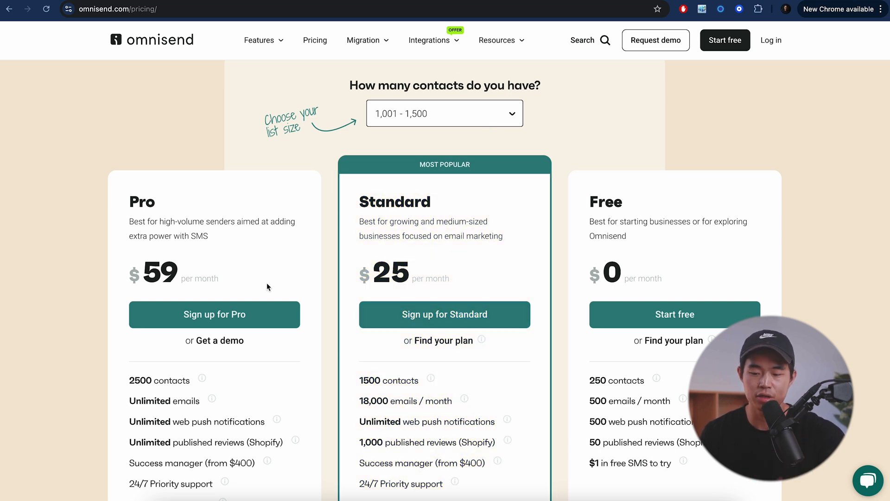
scroll(712, 252, up, 3)
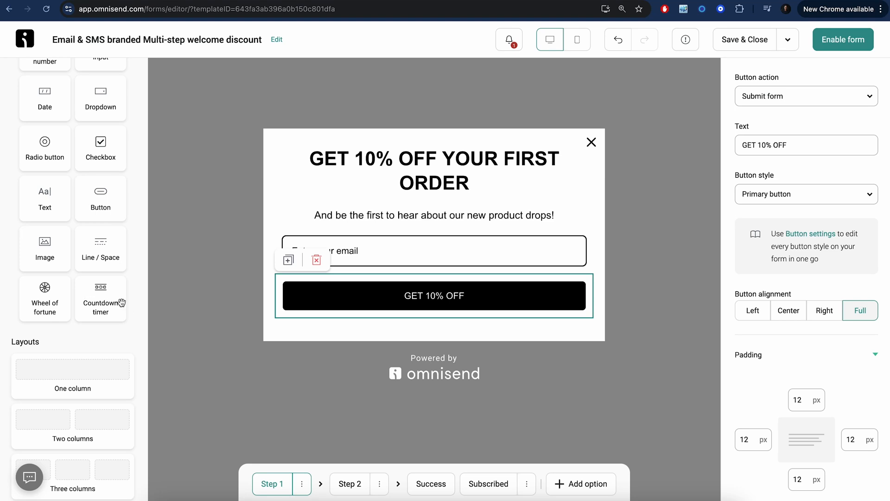
Add a Wheel of fortune element below the GET 10% OFF button in Step 1 of the welcome discount form
drag(45, 305, 332, 316)
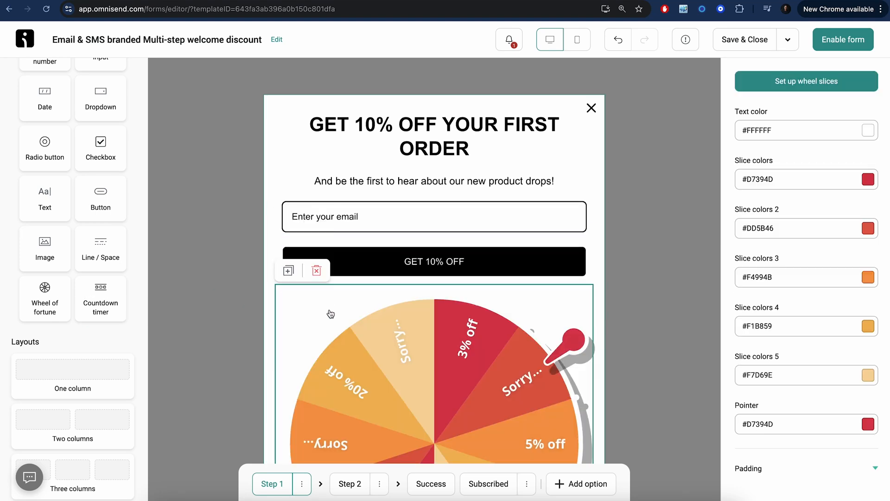